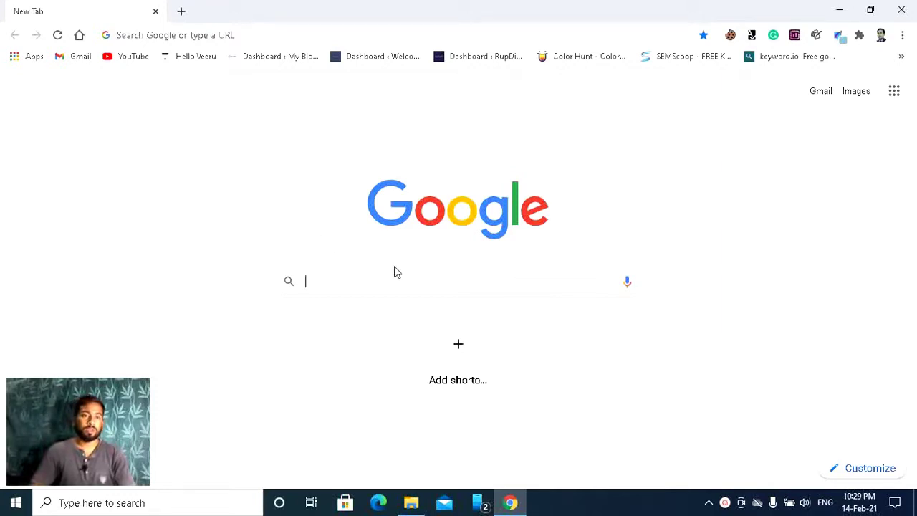
Step: Search Google for 'Bluehost' and open the bluehost.in result
click(360, 288)
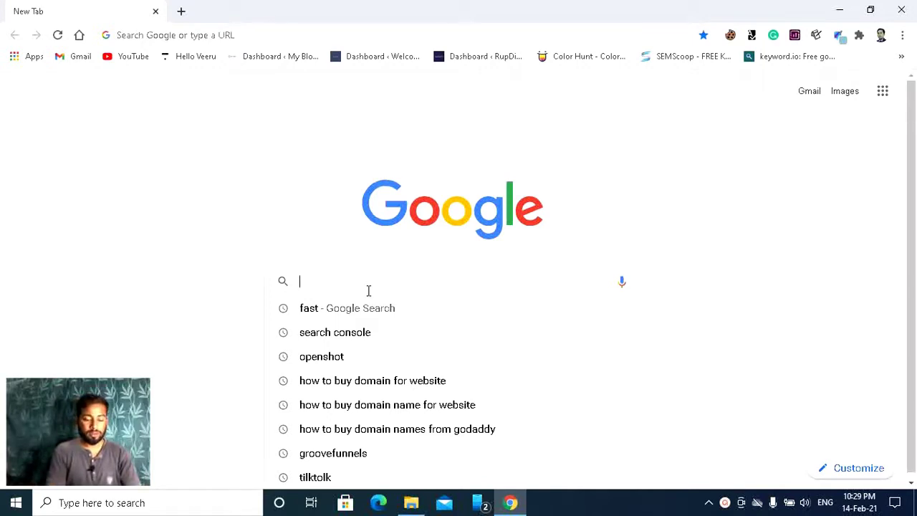
text(Bl)
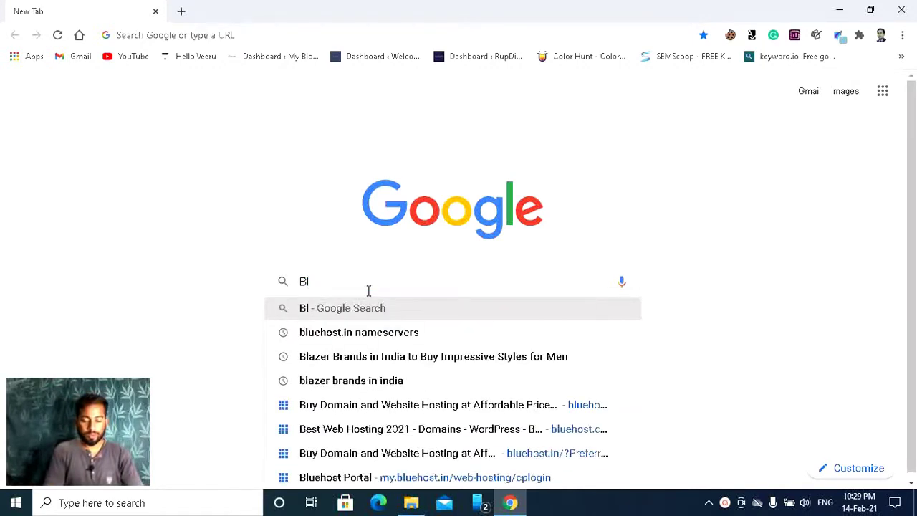
text(uehost)
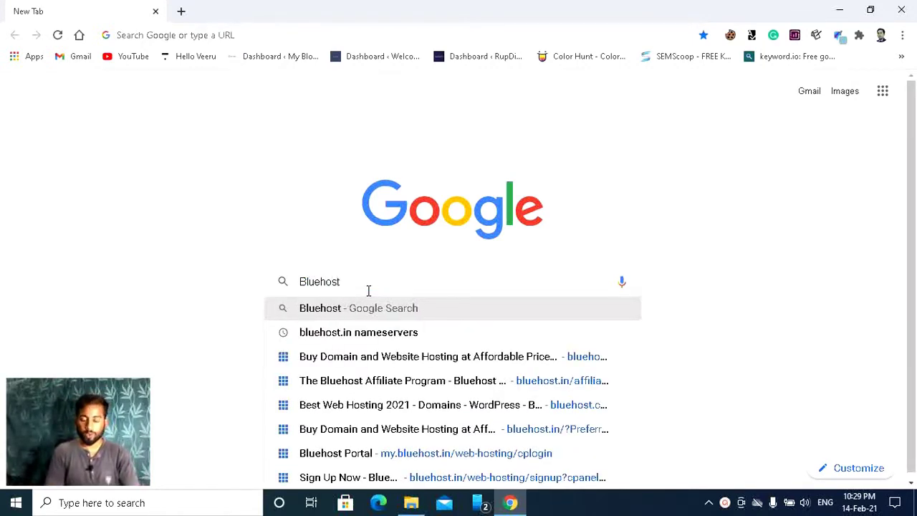
key(Return)
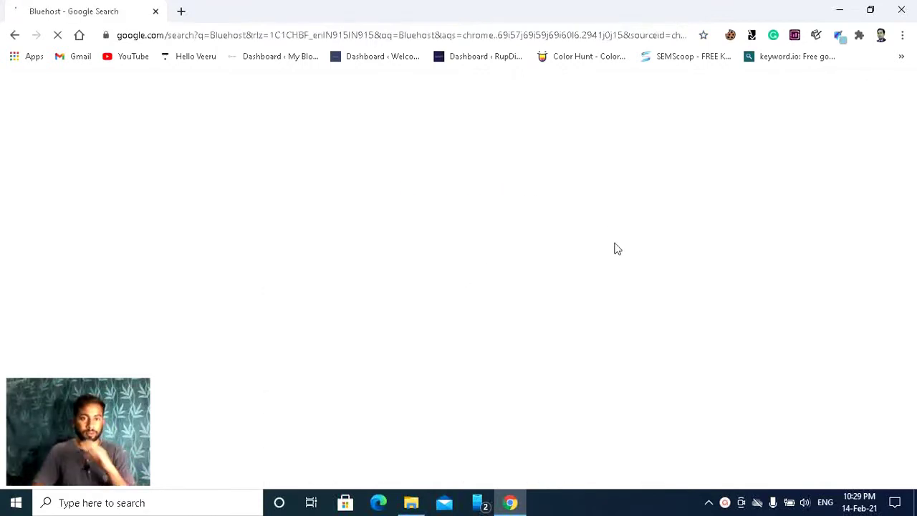
click(188, 232)
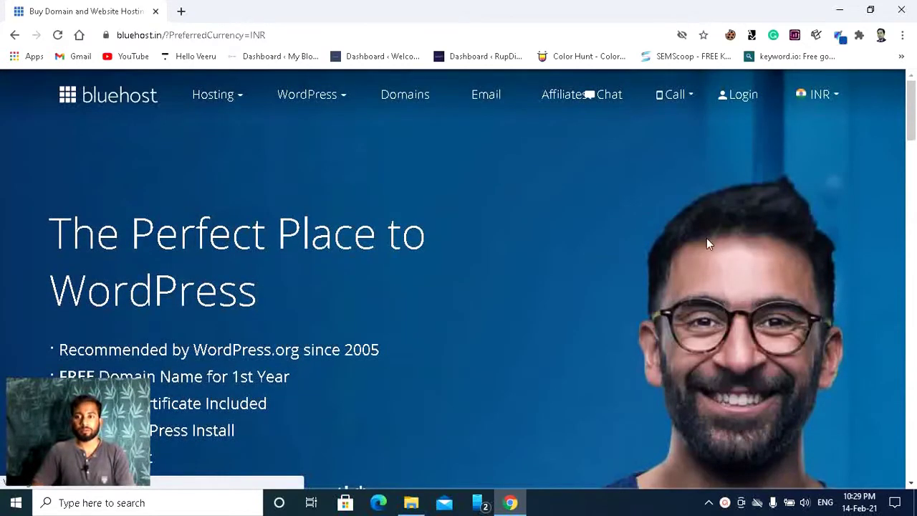
Step: Go to Bluehost's Login page and scroll to the prefilled Log In button
click(738, 100)
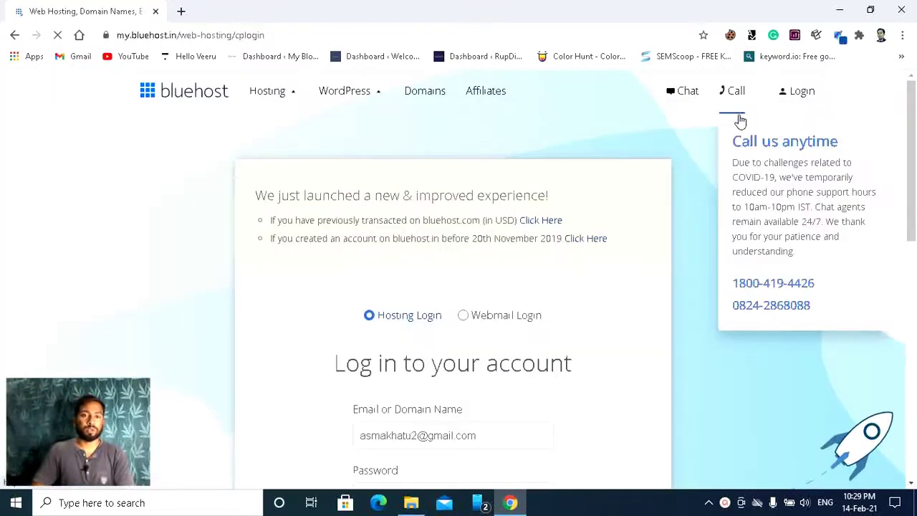
scroll(650, 265, down, 1)
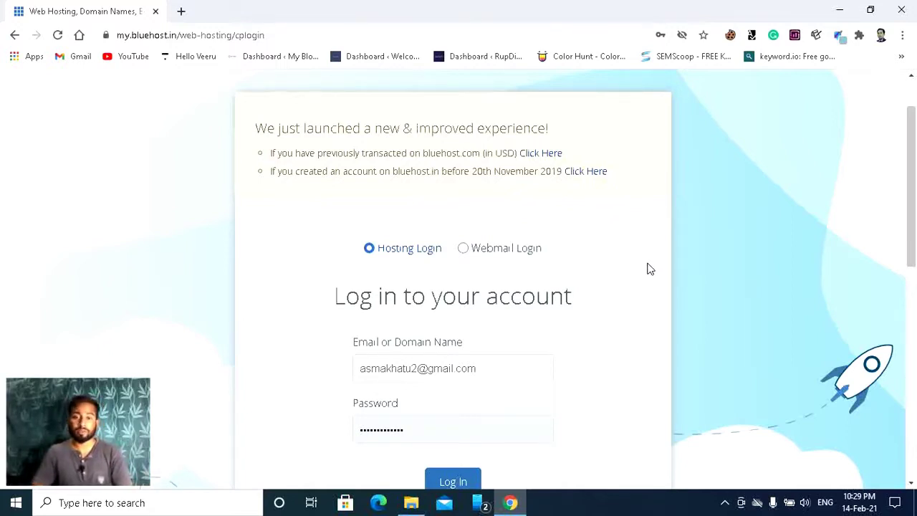
scroll(649, 266, down, 2)
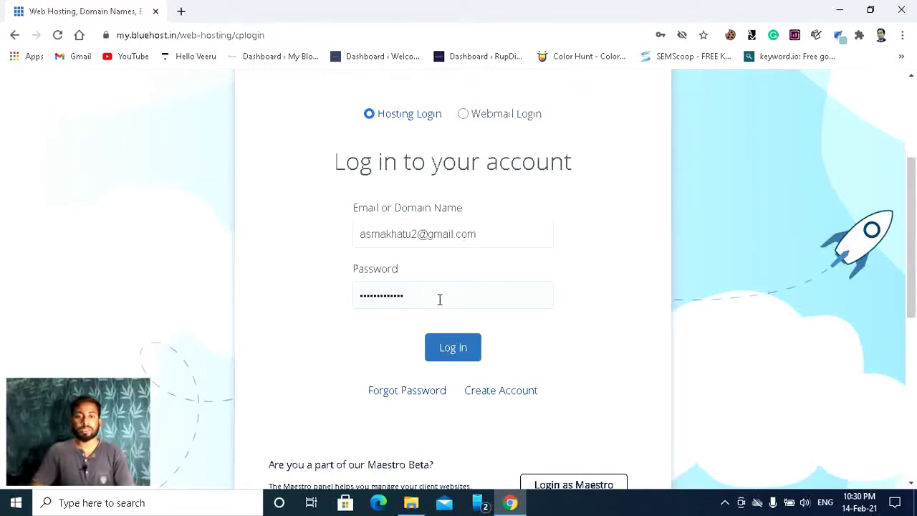
Step: Log in to Bluehost, go to Domains, and bring up the Assign domain page
click(461, 353)
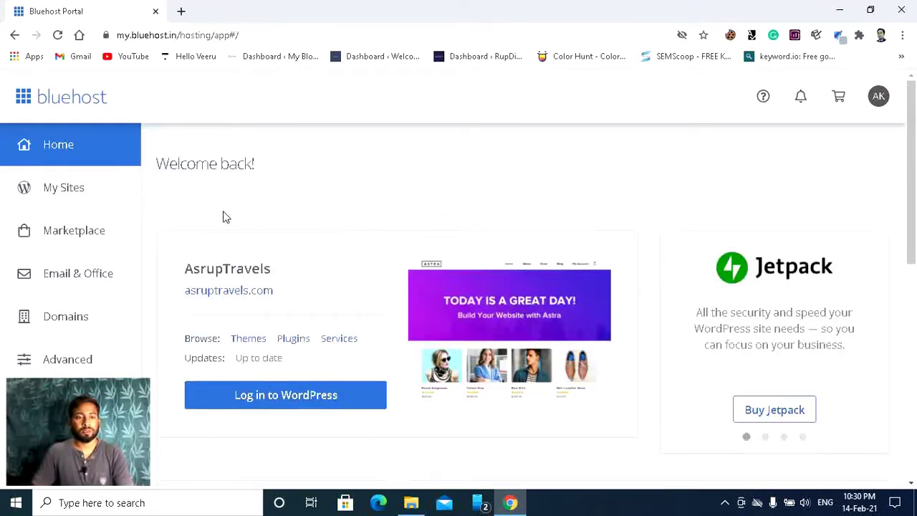
click(64, 324)
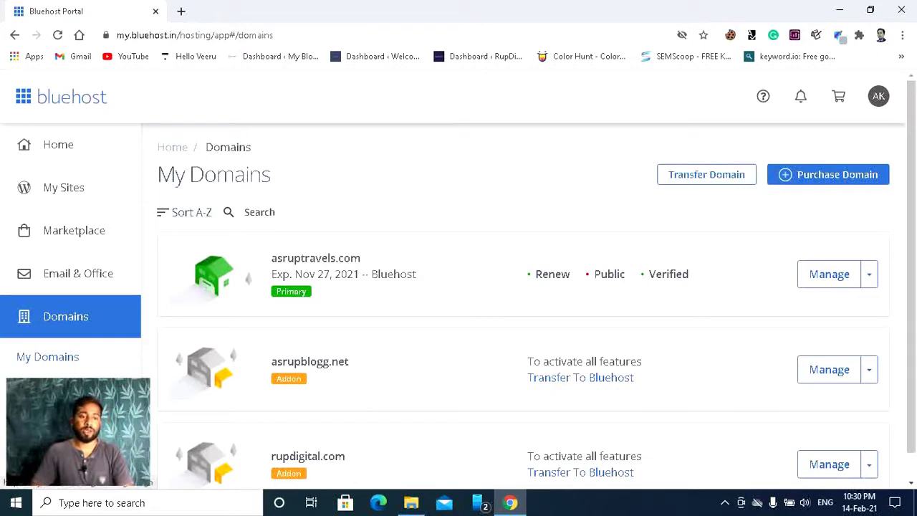
key(F5)
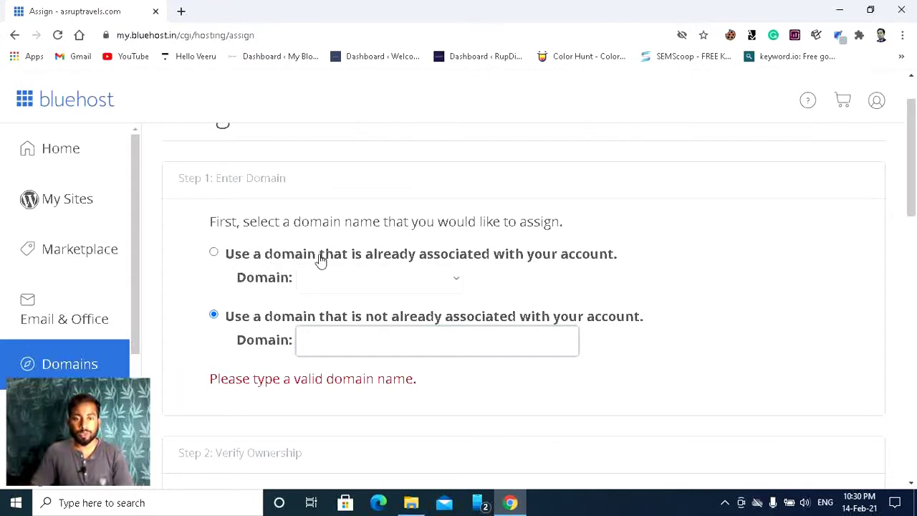
Step: Select 'Use a domain that is not already associated' and focus its Domain field
click(215, 255)
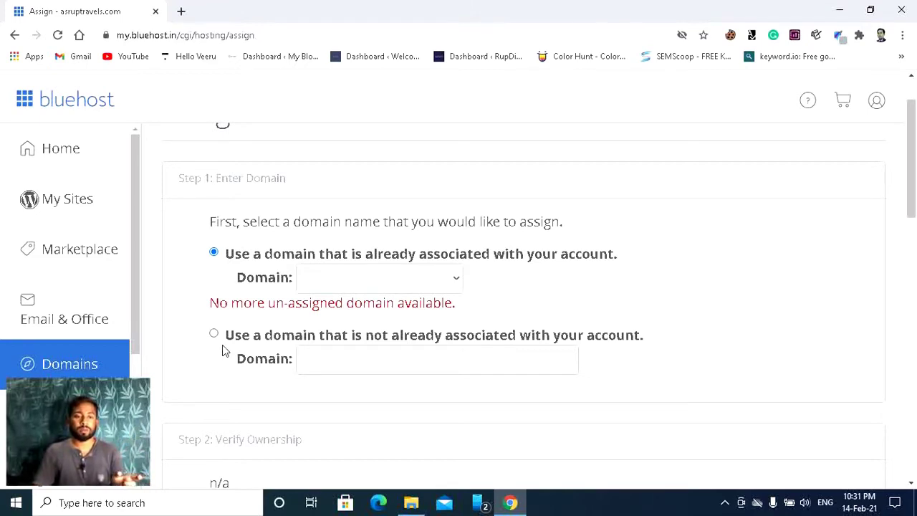
click(214, 335)
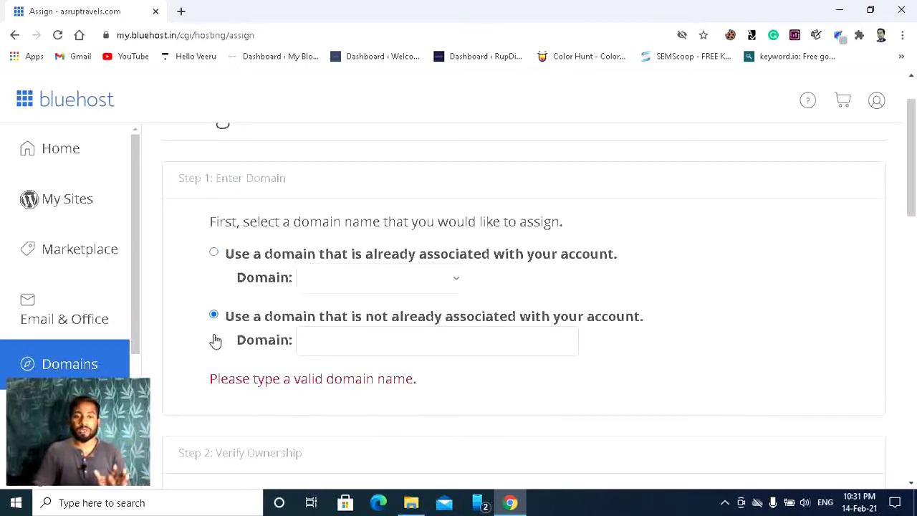
click(344, 343)
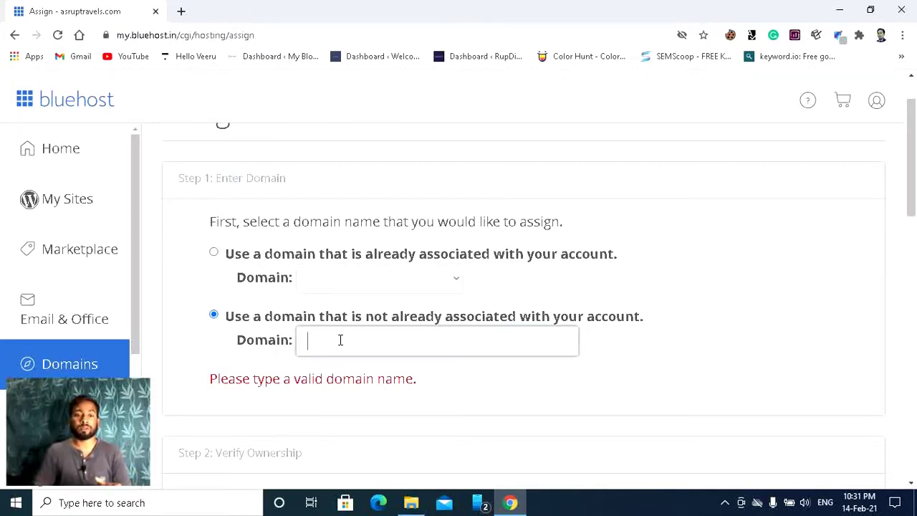
Step: In a new tab, search Google for 'Godaddy' and open the GoDaddy India site
click(181, 13)
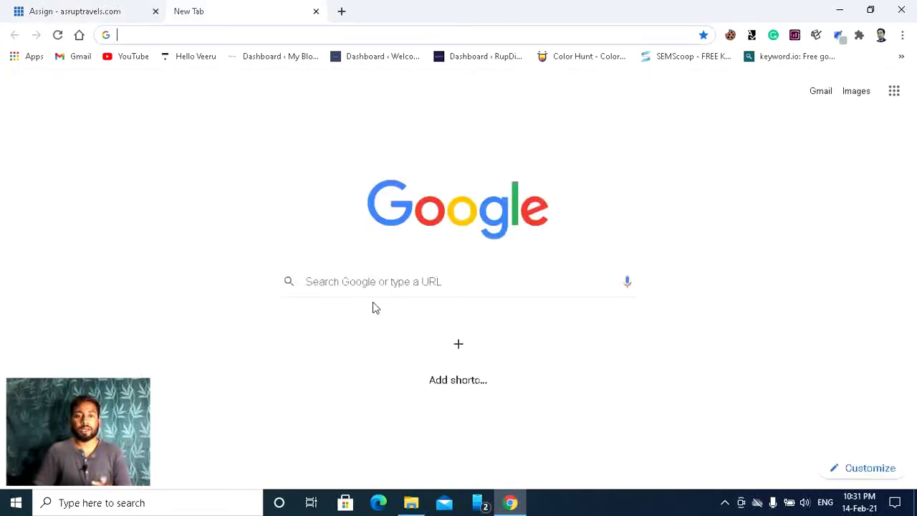
click(366, 288)
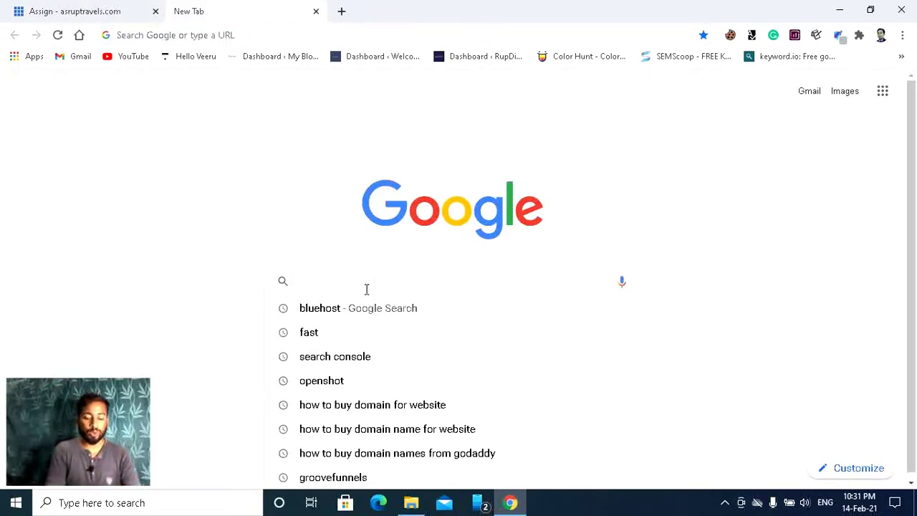
text(Godda)
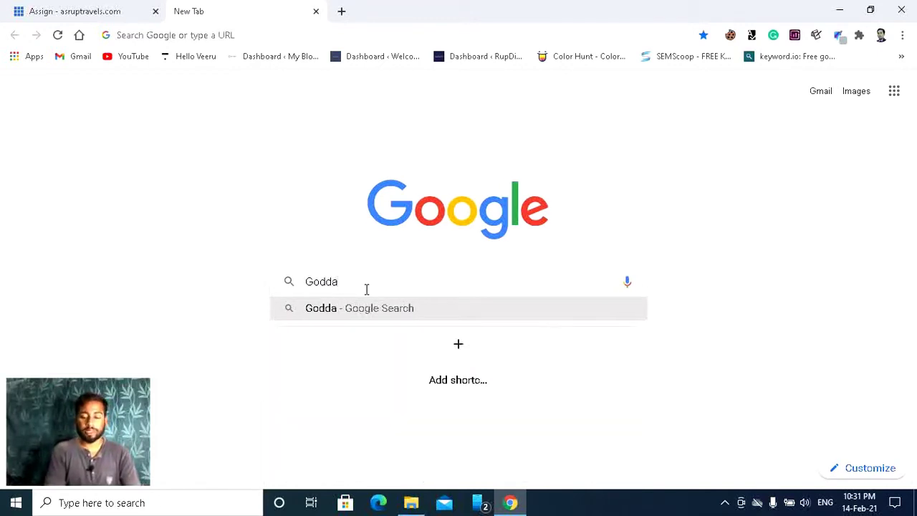
key(BackSpace)
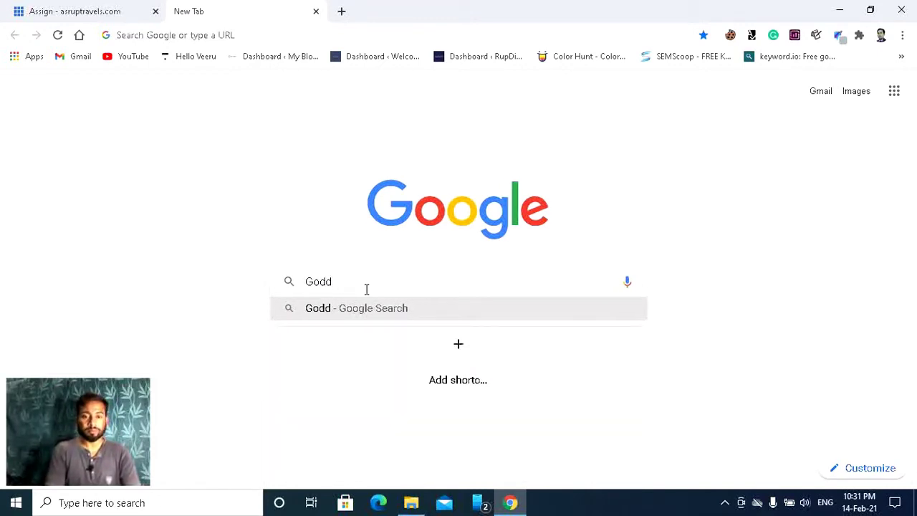
key(BackSpace)
text(addy)
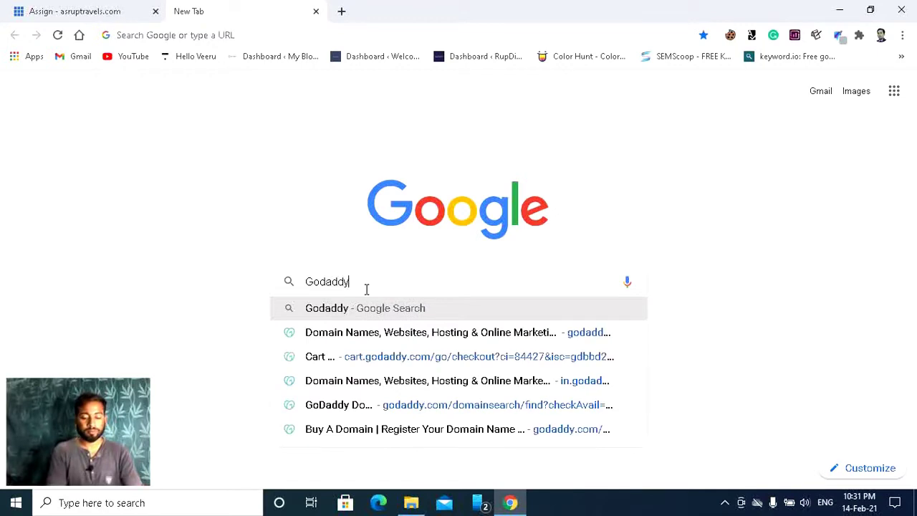
key(Return)
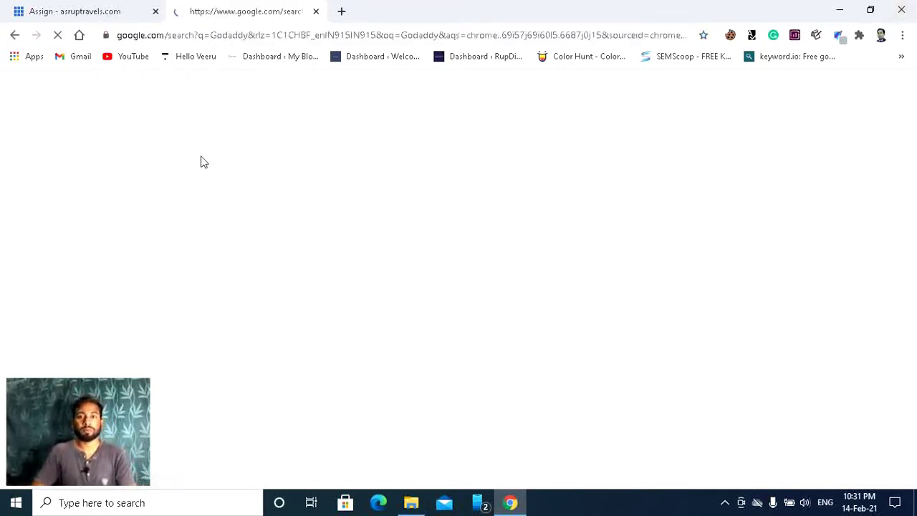
click(185, 236)
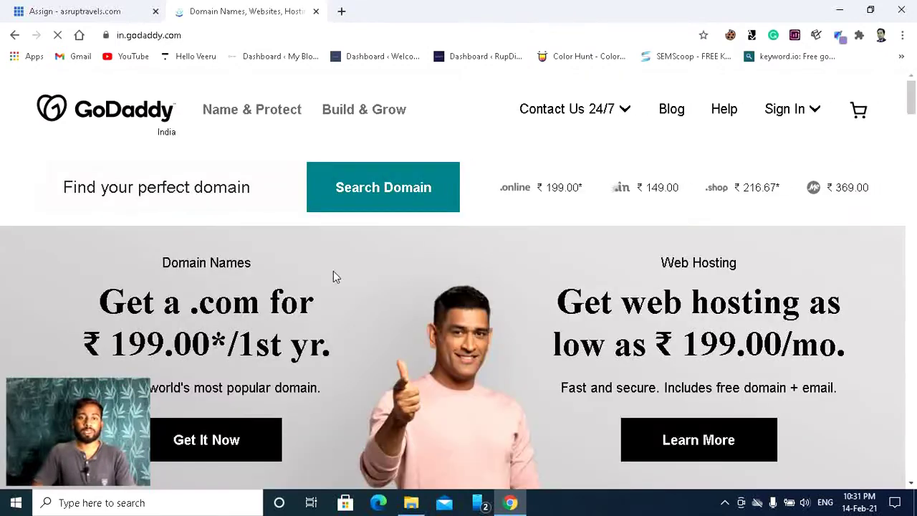
Step: Sign in to GoDaddy with the account username and password
click(798, 112)
click(763, 306)
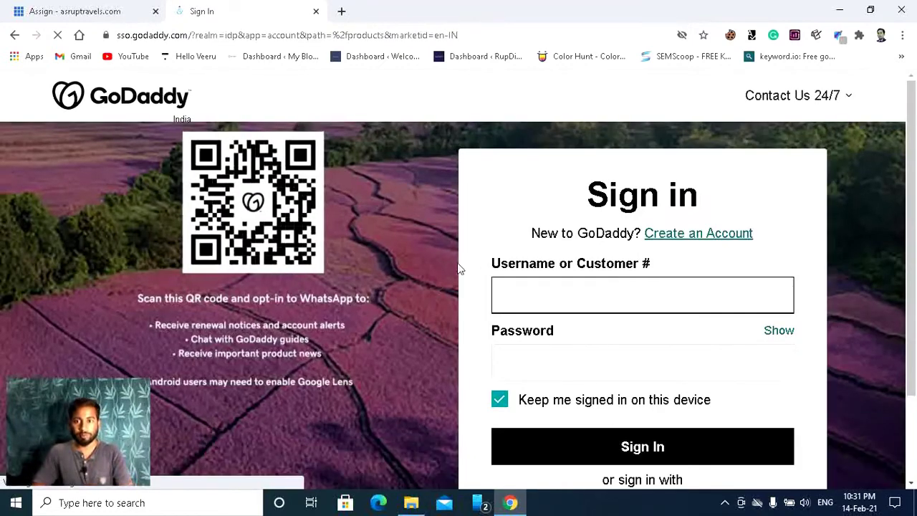
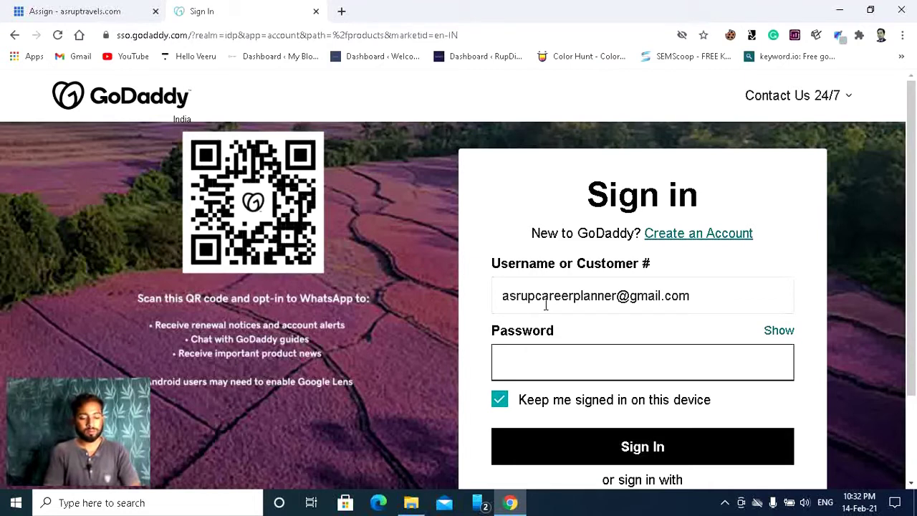
text(*)
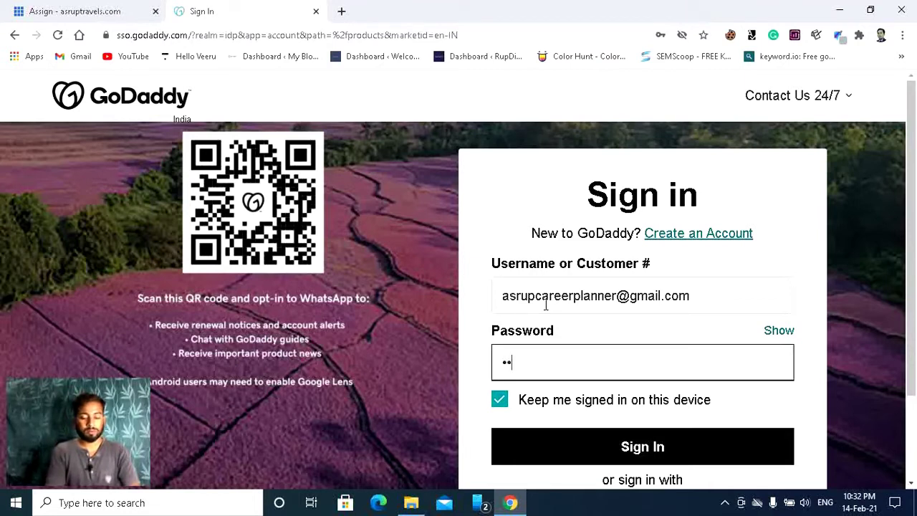
text(********)
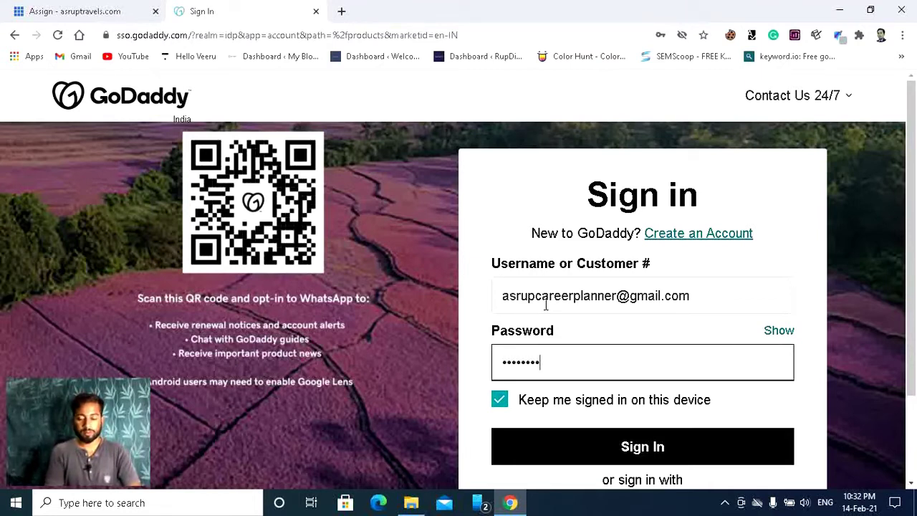
text(**)
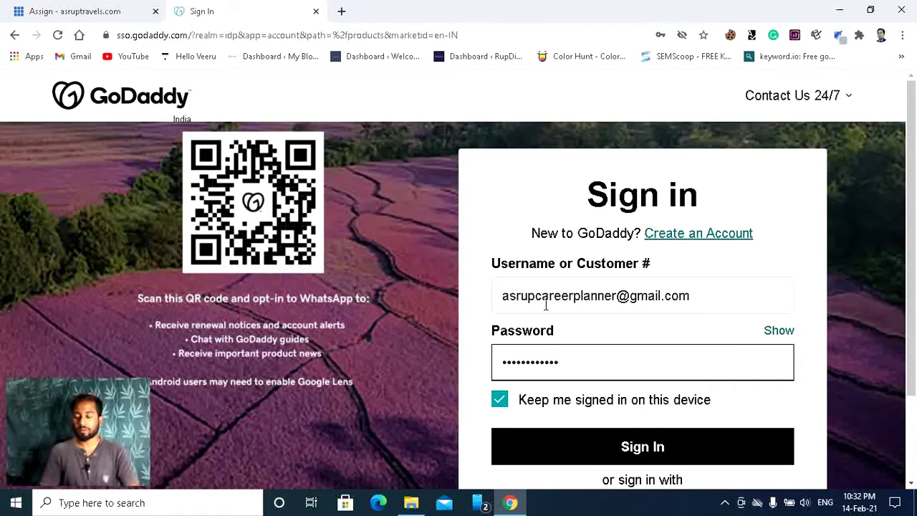
click(631, 444)
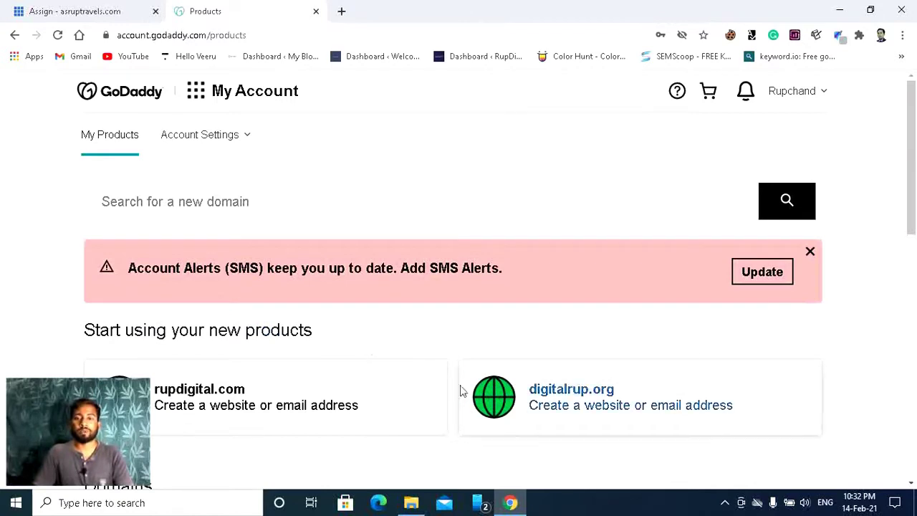
scroll(426, 262, down, 2)
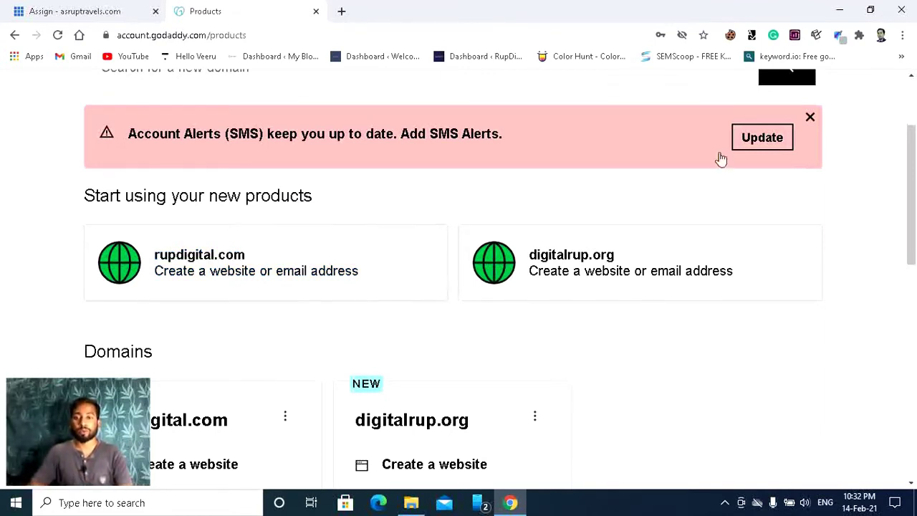
click(102, 9)
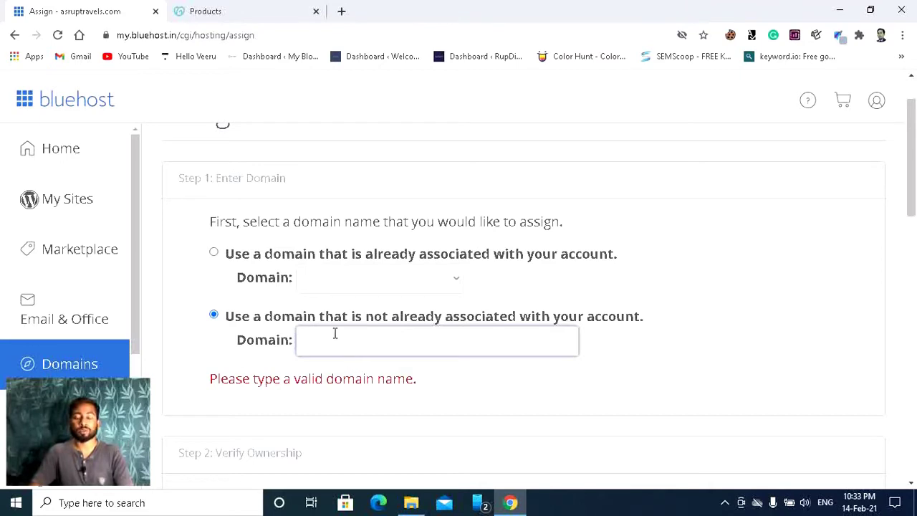
click(206, 9)
drag(619, 258, 530, 254)
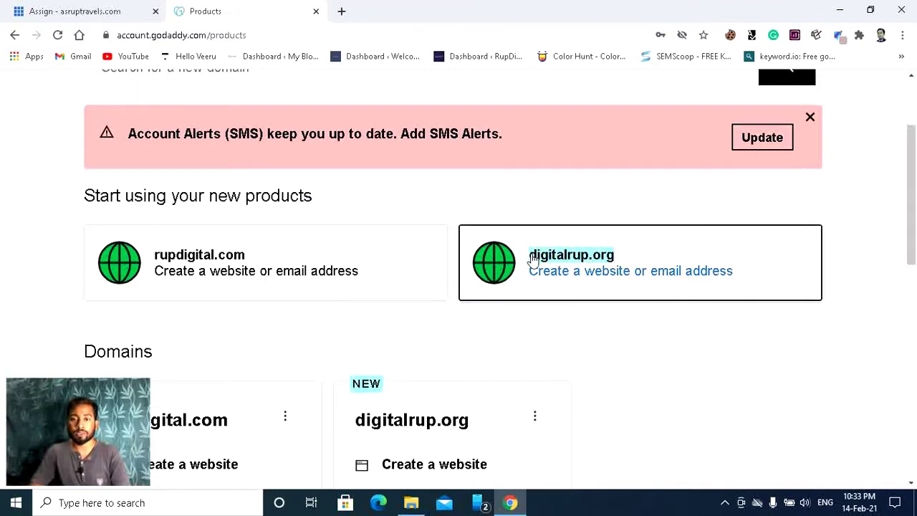
Step: Copy digitalrup.org in GoDaddy, then clear the wrongly pasted text from Bluehost's Domain field
right_click(565, 258)
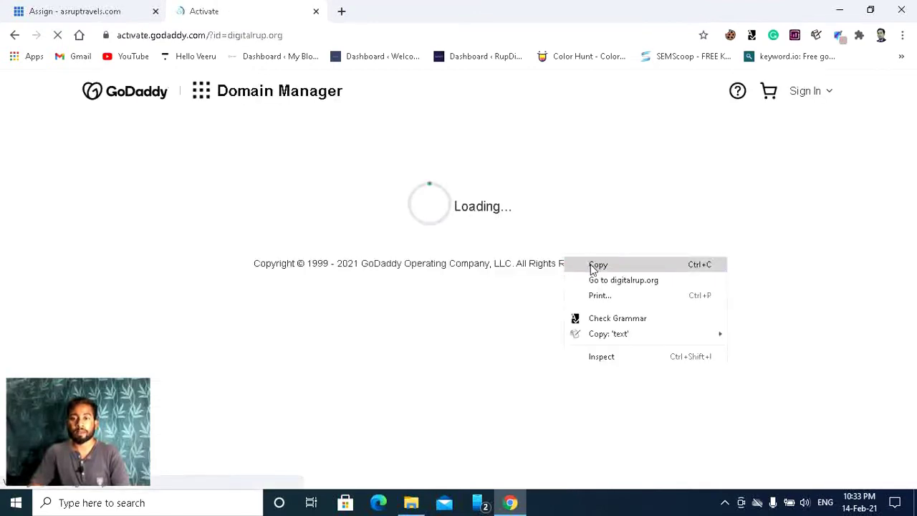
click(589, 270)
click(77, 11)
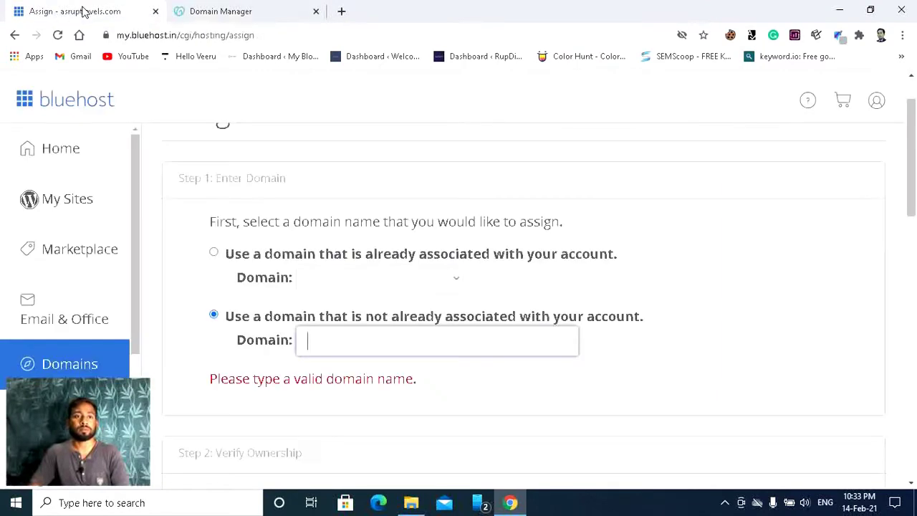
click(337, 333)
key(ctrl+v)
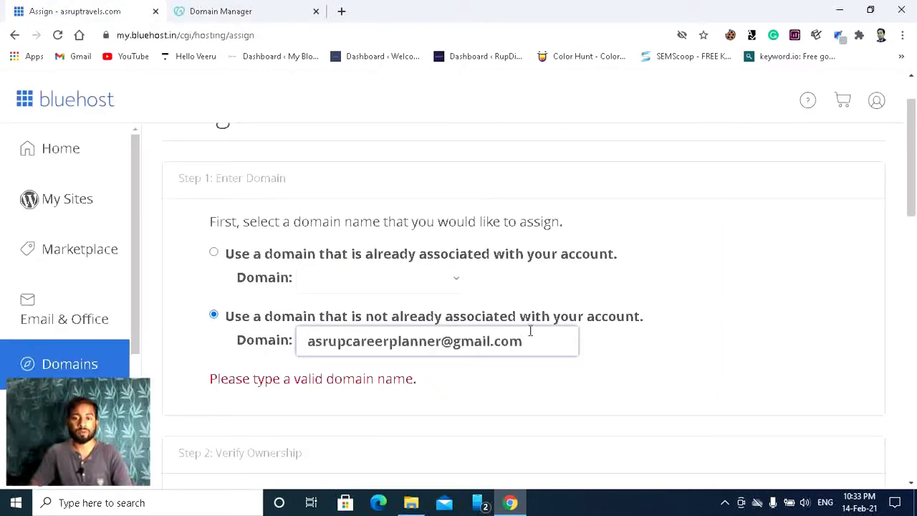
key(BackSpace)
key(BackSpace)
key(BackSpace)
key(BackSpace)
key(BackSpace)
key(BackSpace)
key(BackSpace)
key(BackSpace)
key(BackSpace)
key(BackSpace)
key(BackSpace)
key(BackSpace)
key(BackSpace)
key(BackSpace)
key(BackSpace)
key(BackSpace)
key(BackSpace)
key(BackSpace)
key(BackSpace)
key(BackSpace)
key(BackSpace)
key(BackSpace)
key(BackSpace)
key(BackSpace)
key(BackSpace)
key(BackSpace)
key(BackSpace)
key(BackSpace)
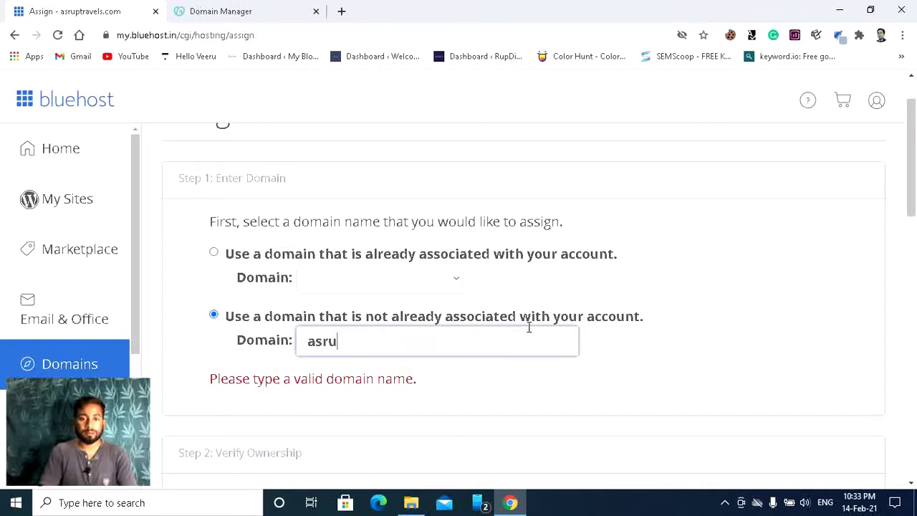
Step: Return GoDaddy to its products page, then come back to the Bluehost assign-domain tab
click(200, 10)
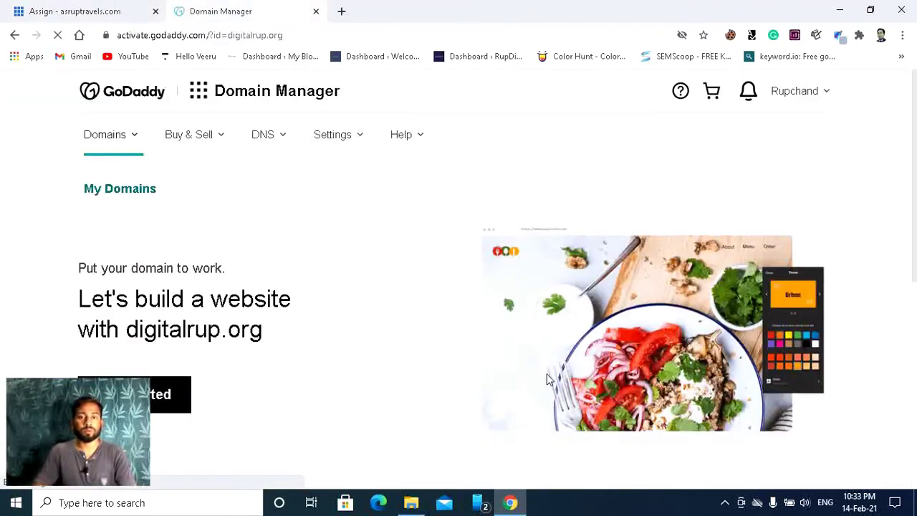
click(14, 36)
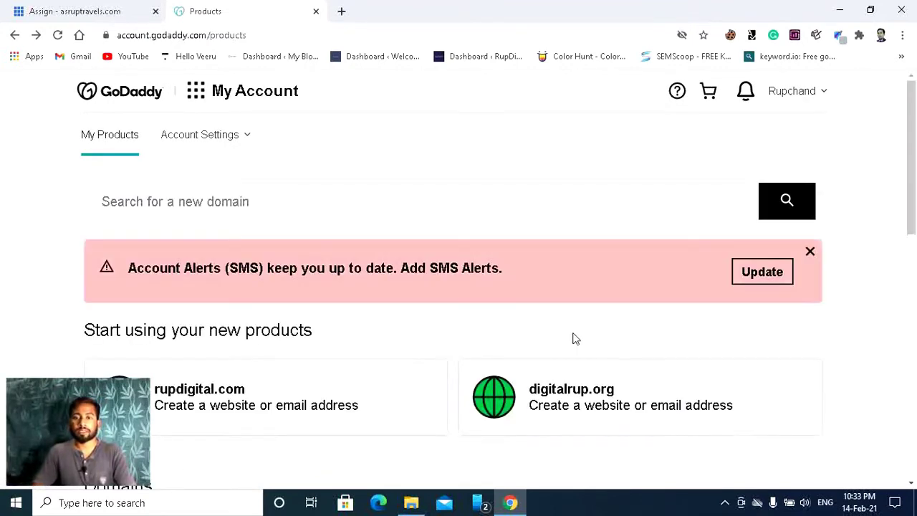
click(31, 11)
Step: Enter digitalrup.org as the domain and scroll to Verify Ownership showing NS1/NS2.BLUEHOST.IN
text(d)
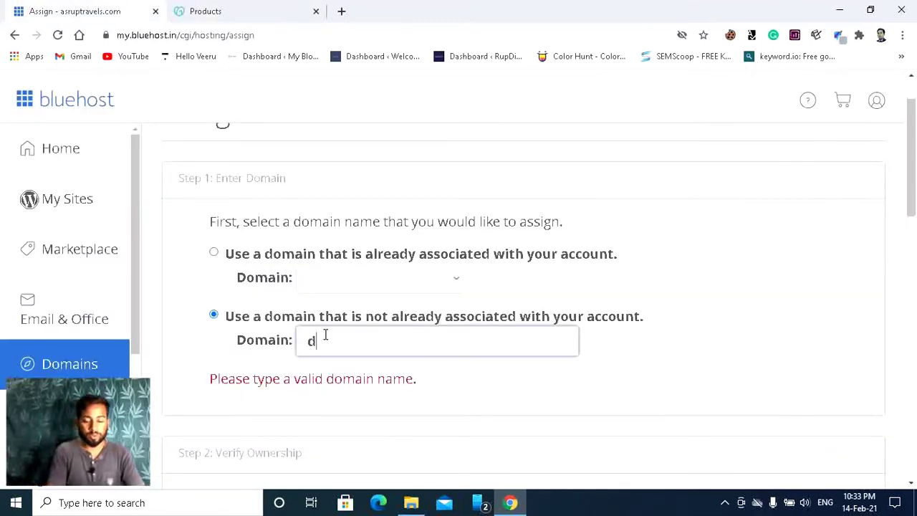
text(igitalrup.)
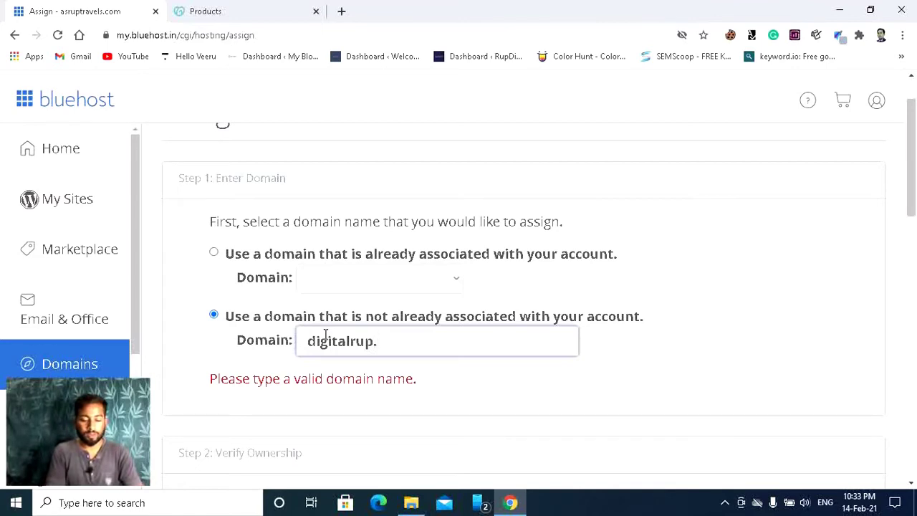
text(org)
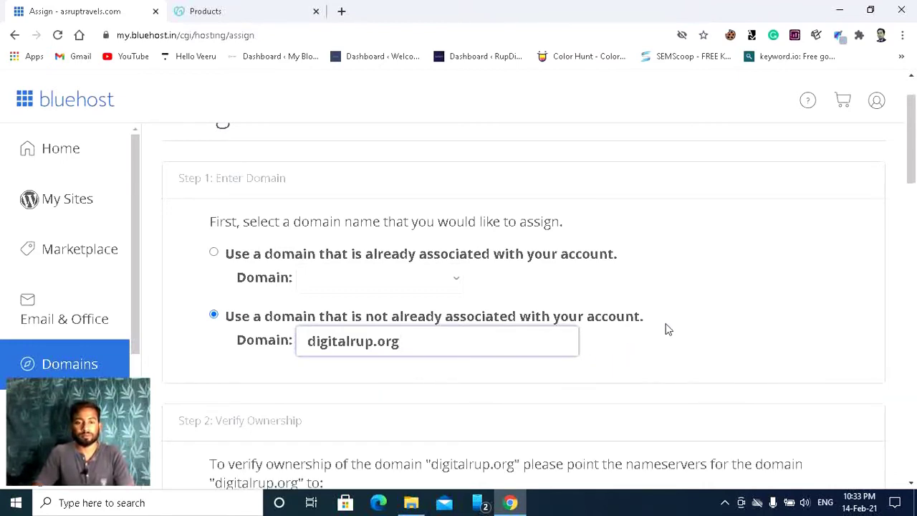
scroll(667, 329, down, 1)
scroll(666, 330, down, 1)
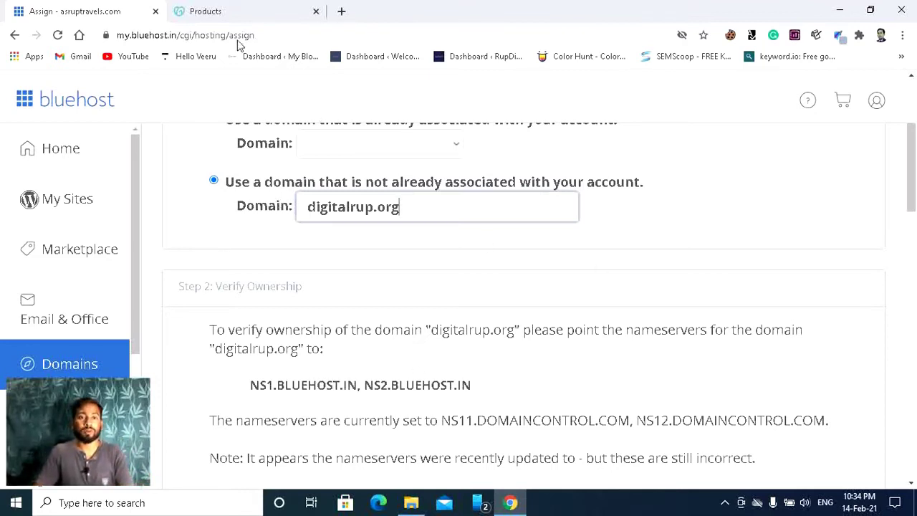
Step: Find digitalrup.org in GoDaddy's Domains list and open its DNS settings
click(249, 8)
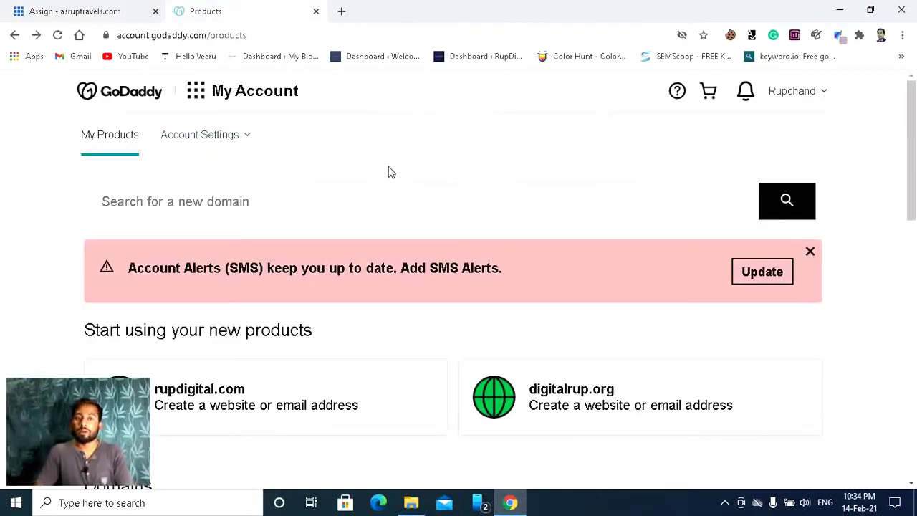
scroll(493, 218, down, 2)
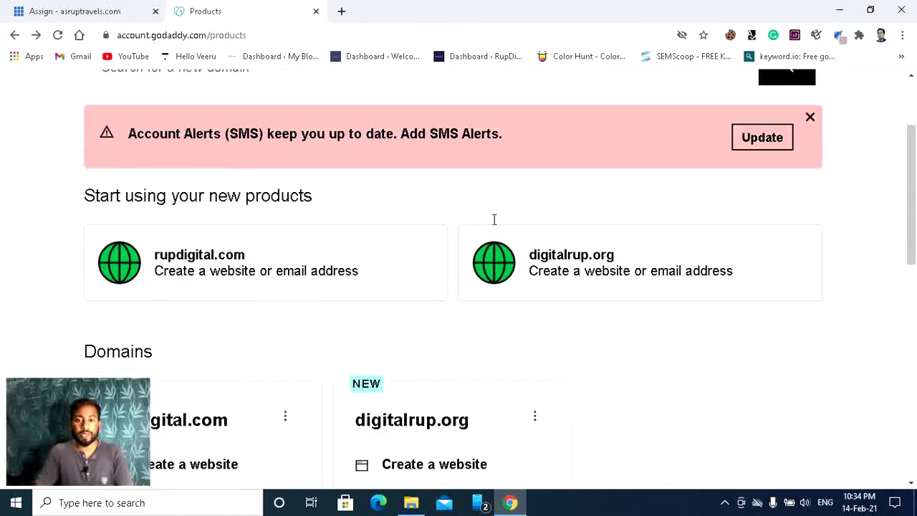
scroll(428, 285, down, 4)
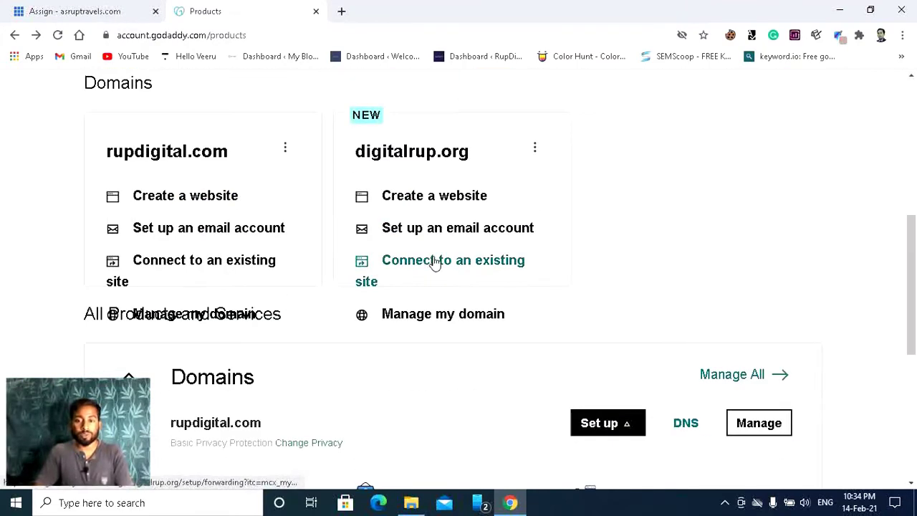
scroll(435, 263, down, 4)
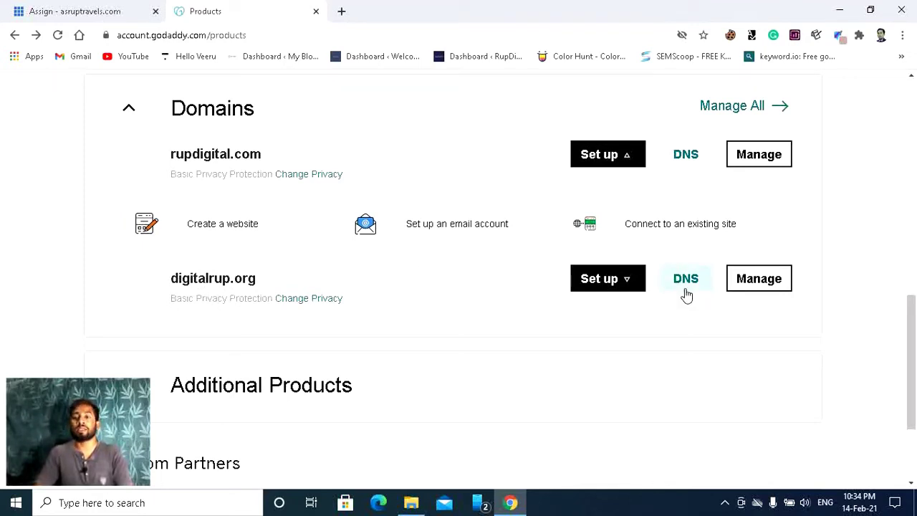
click(71, 10)
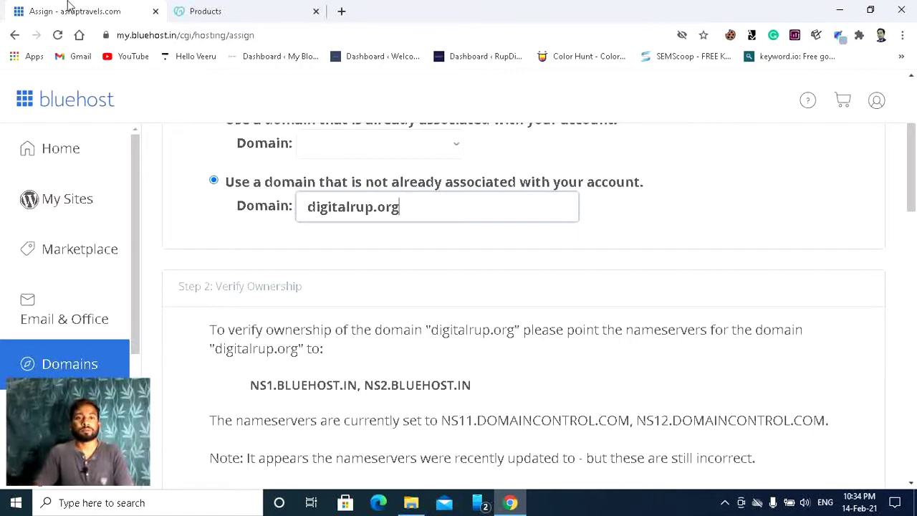
click(215, 8)
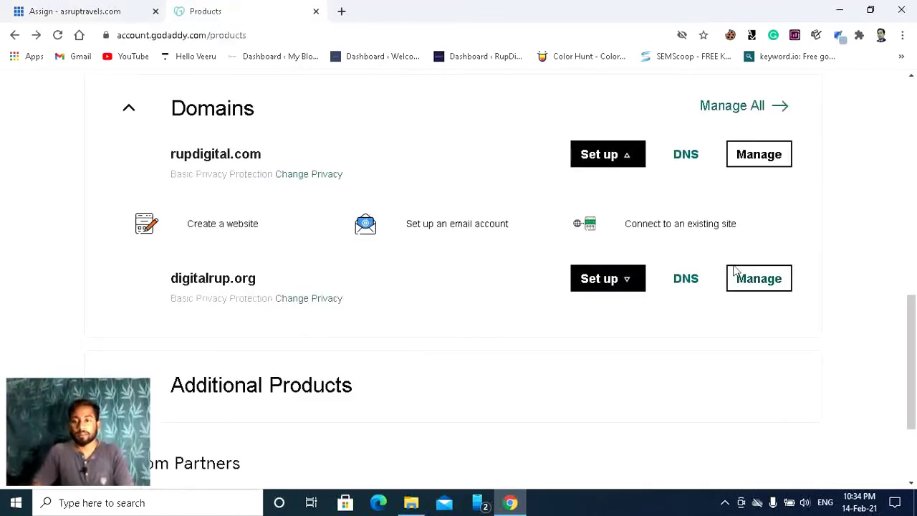
click(686, 284)
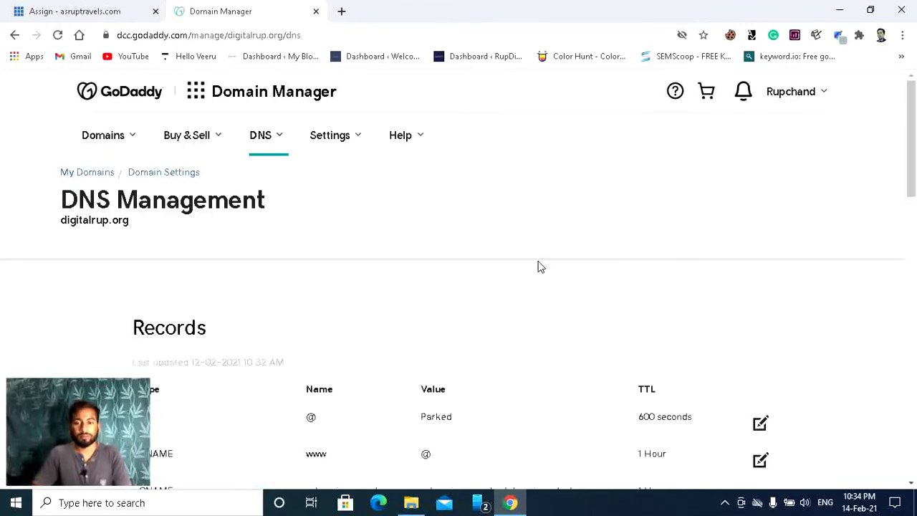
Step: Change digitalrup.org's nameservers, choosing 'Enter my own nameservers (advanced)'
scroll(550, 261, down, 8)
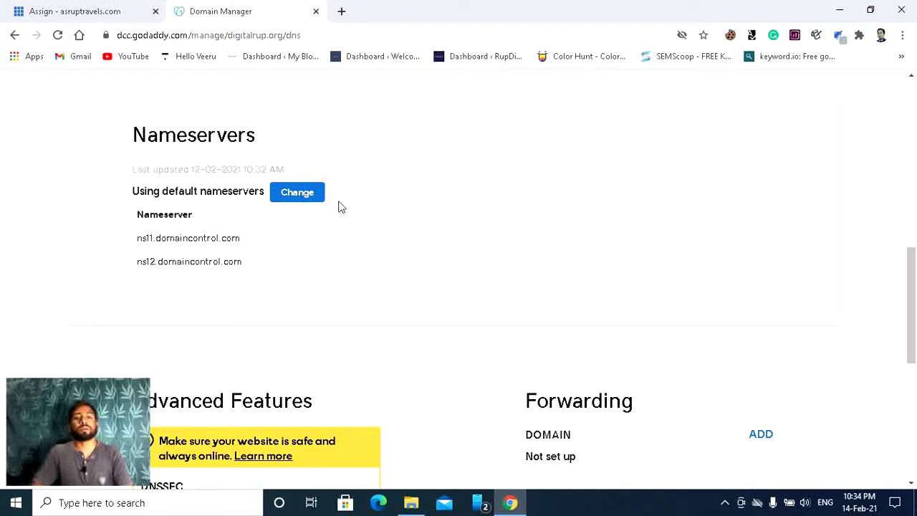
click(297, 193)
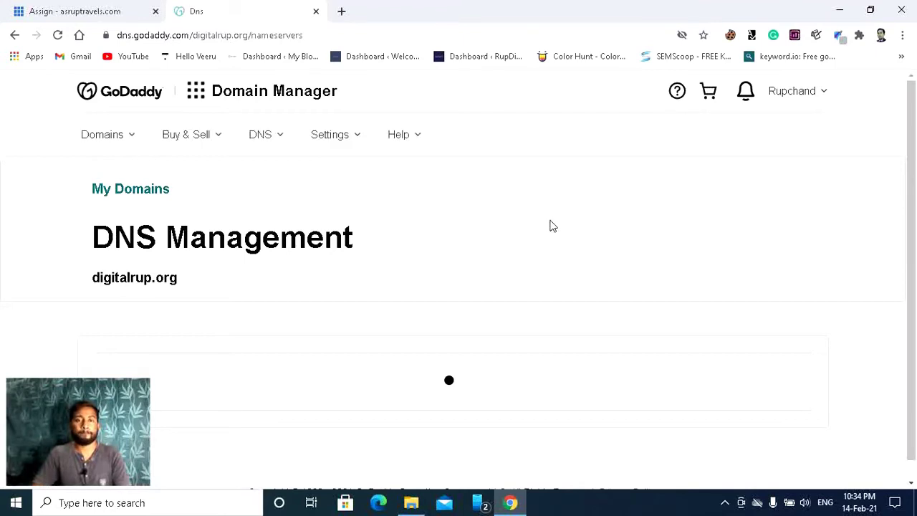
scroll(577, 239, down, 4)
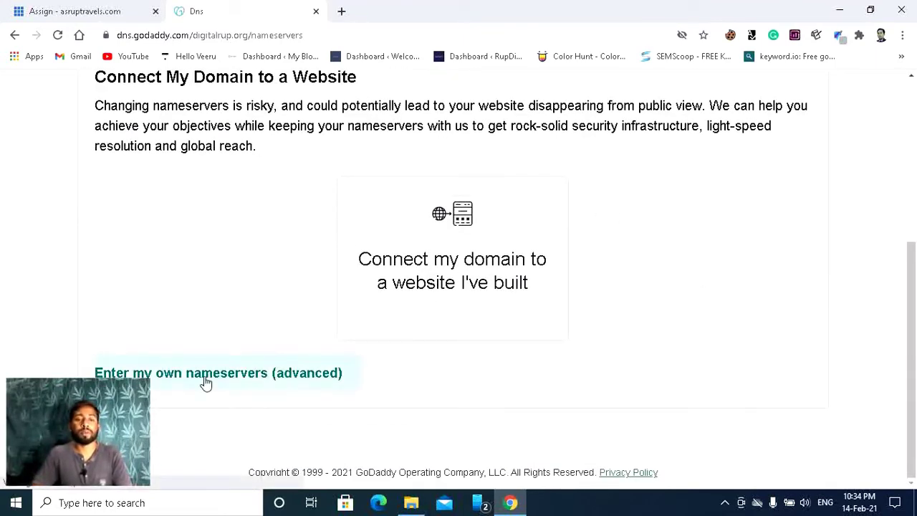
click(244, 379)
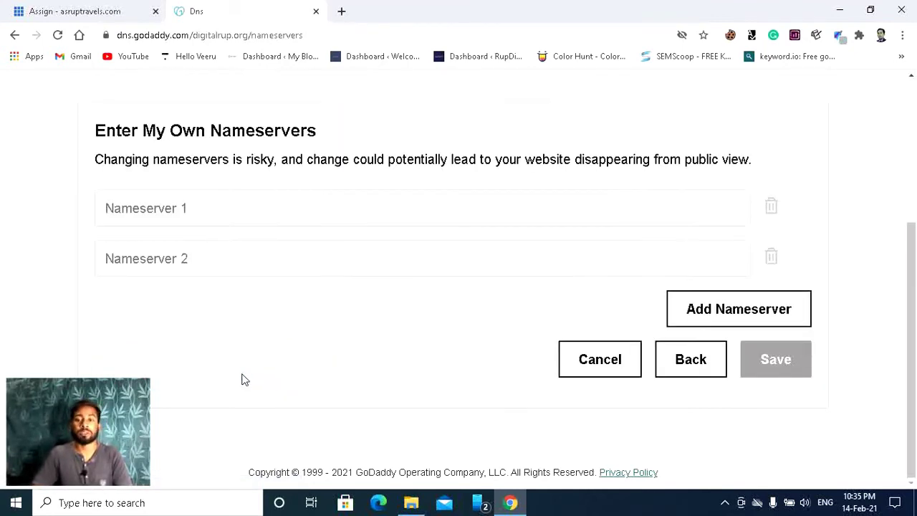
Step: Copy NS1.BLUEHOST.IN from Bluehost into GoDaddy's Nameserver 1 field
click(145, 203)
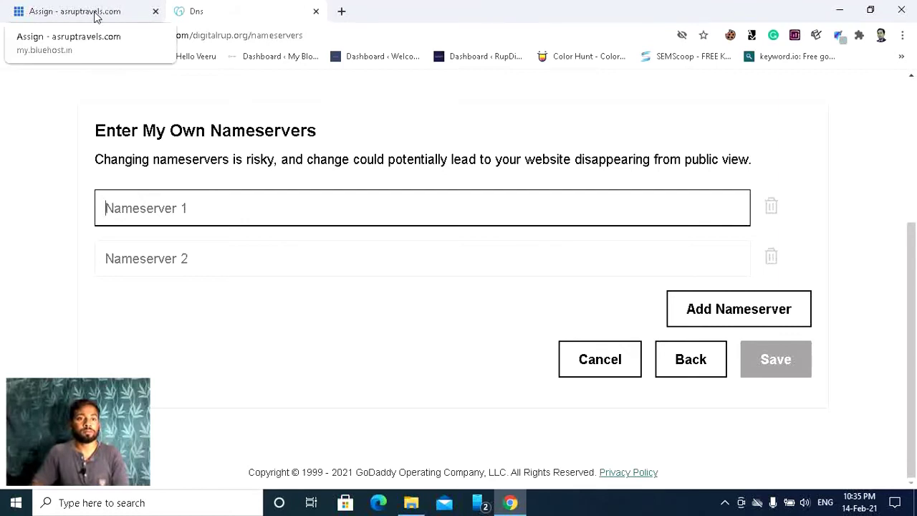
click(94, 14)
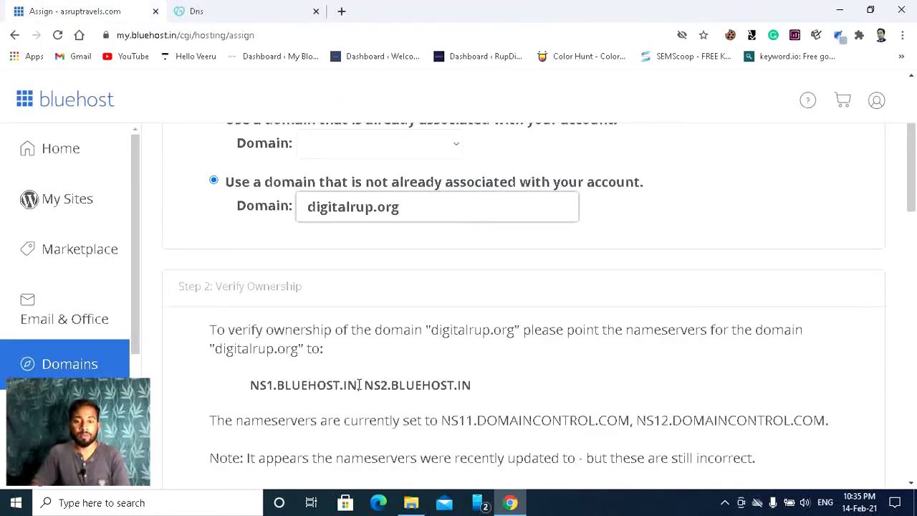
drag(359, 384, 250, 385)
key(ctrl+c)
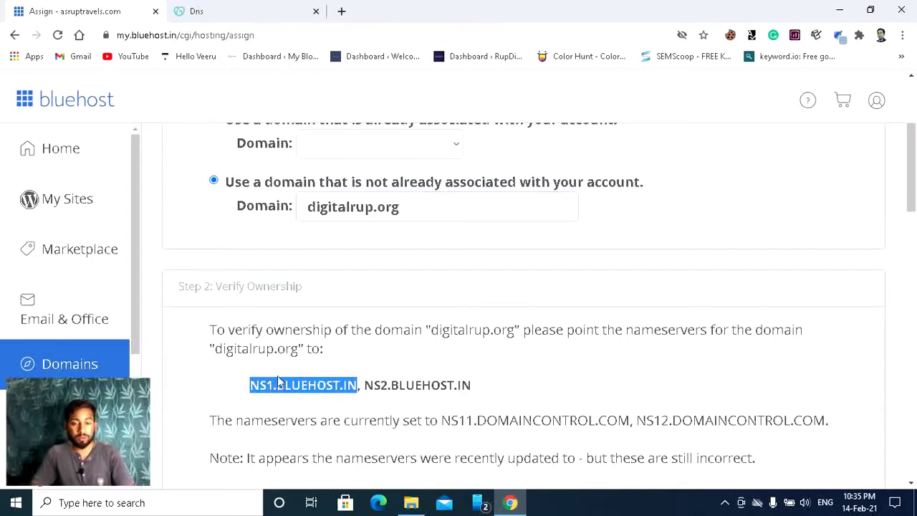
click(228, 7)
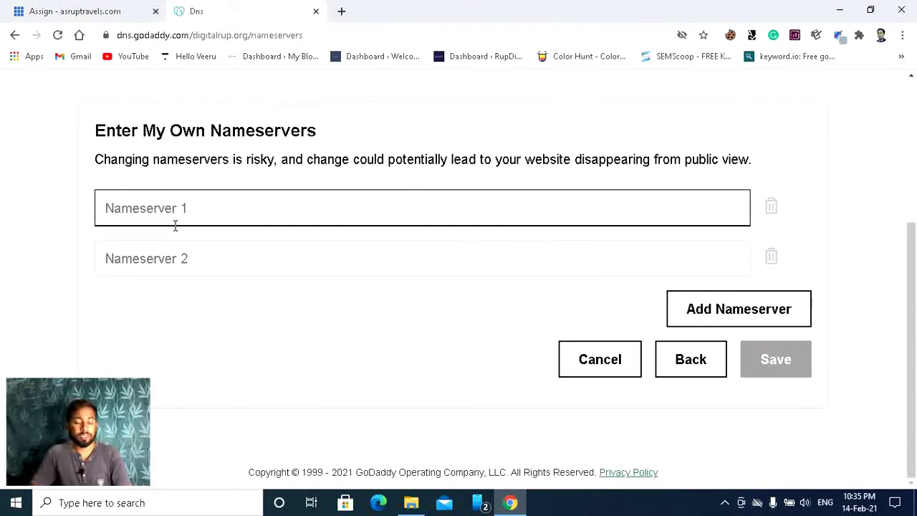
key(ctrl+v)
Step: Copy NS2.BLUEHOST.IN from Bluehost into GoDaddy's Nameserver 2 field
click(198, 259)
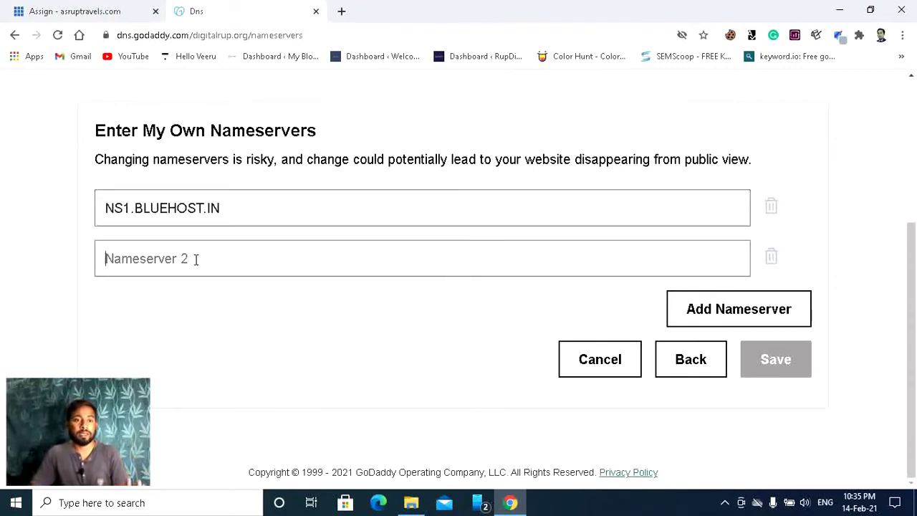
click(126, 9)
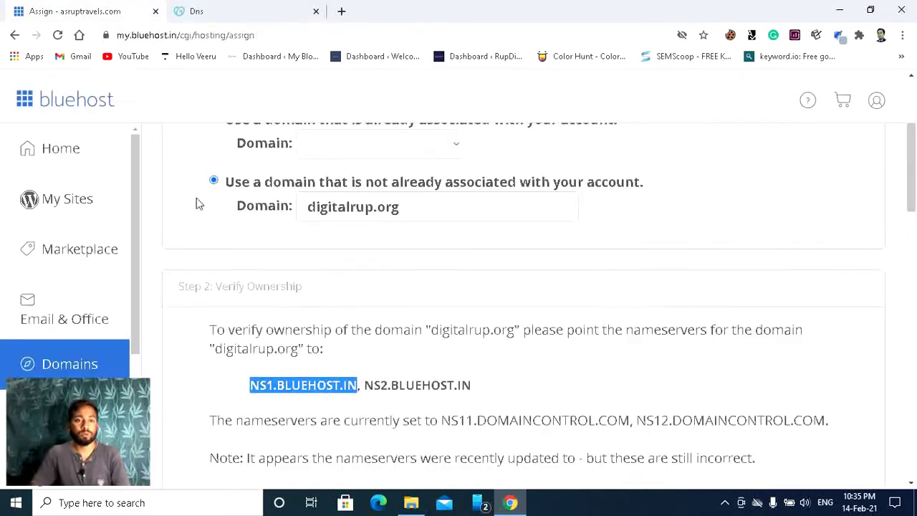
click(458, 393)
drag(475, 385, 366, 388)
key(ctrl+c)
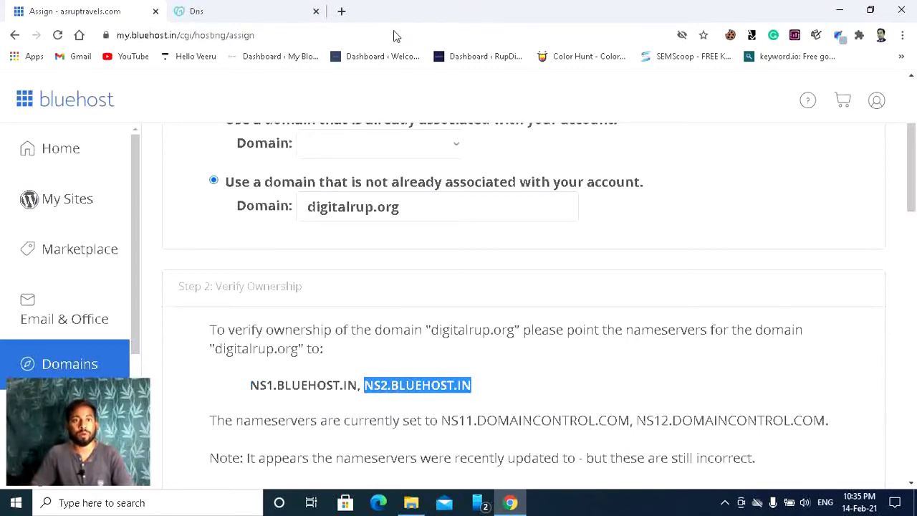
click(262, 9)
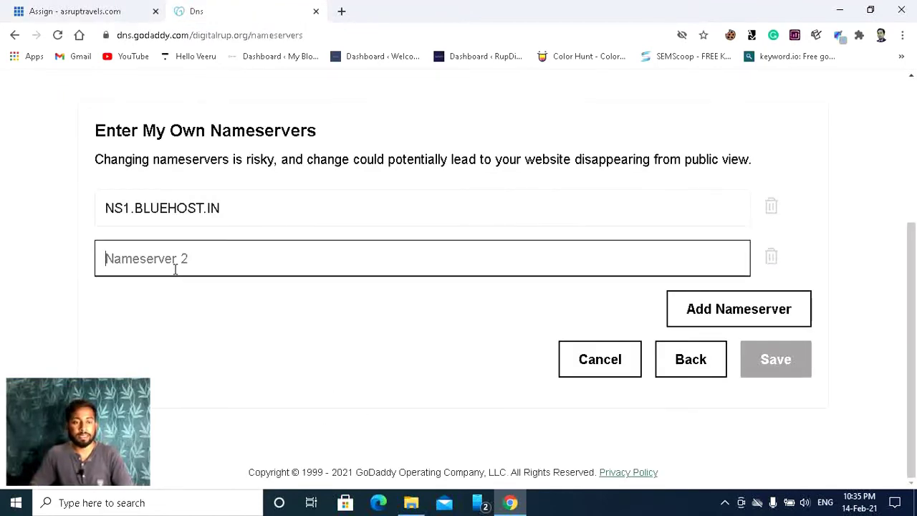
key(ctrl+v)
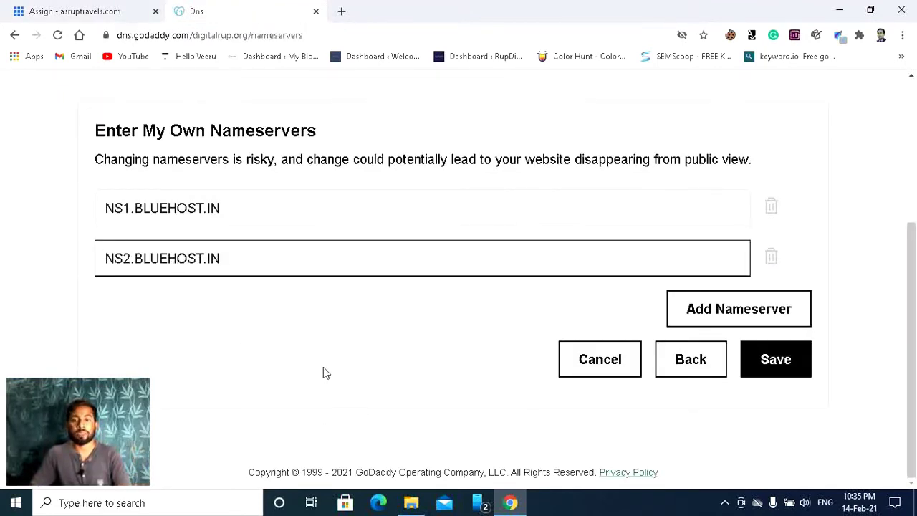
Step: Save the Bluehost nameservers for DIGITALRUP.ORG and tick 'Yes, I consent to update Nameservers'
click(775, 360)
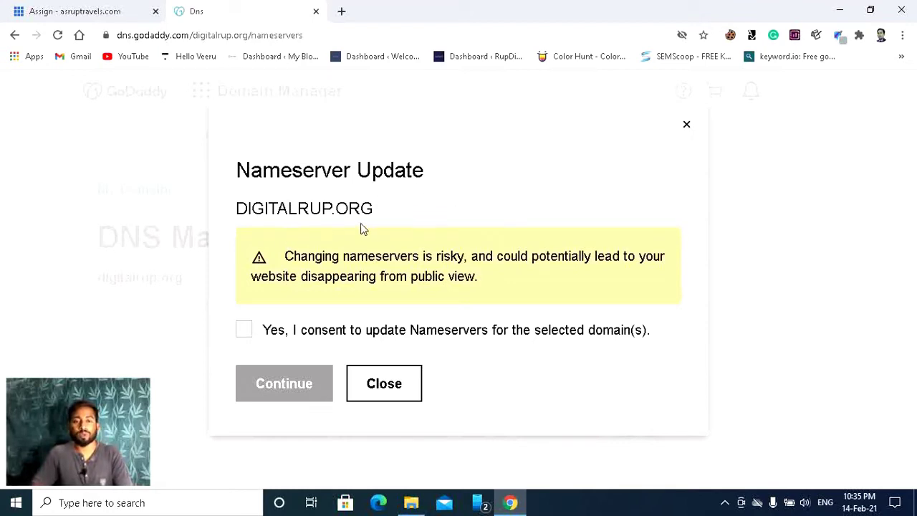
click(245, 330)
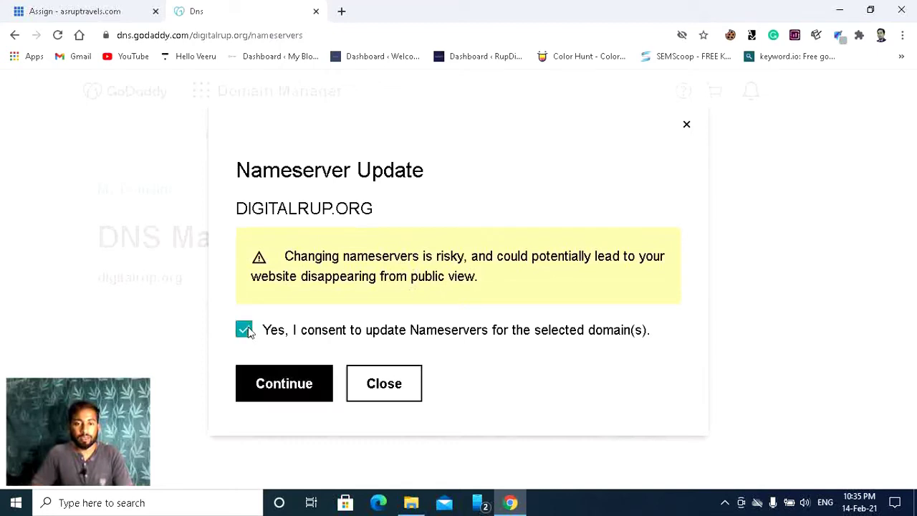
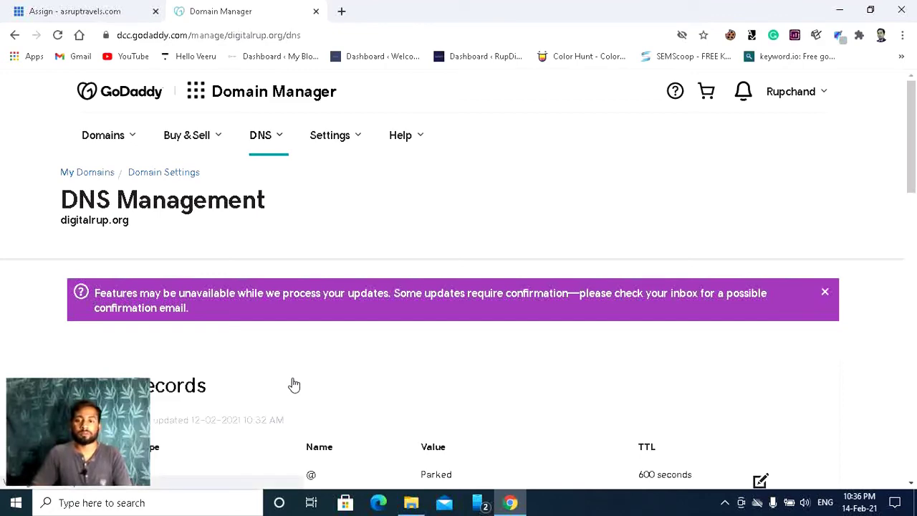
Step: Scroll the digitalrup.org DNS Management page to check that Records says nameservers aren't managed by GoDaddy
scroll(589, 344, down, 5)
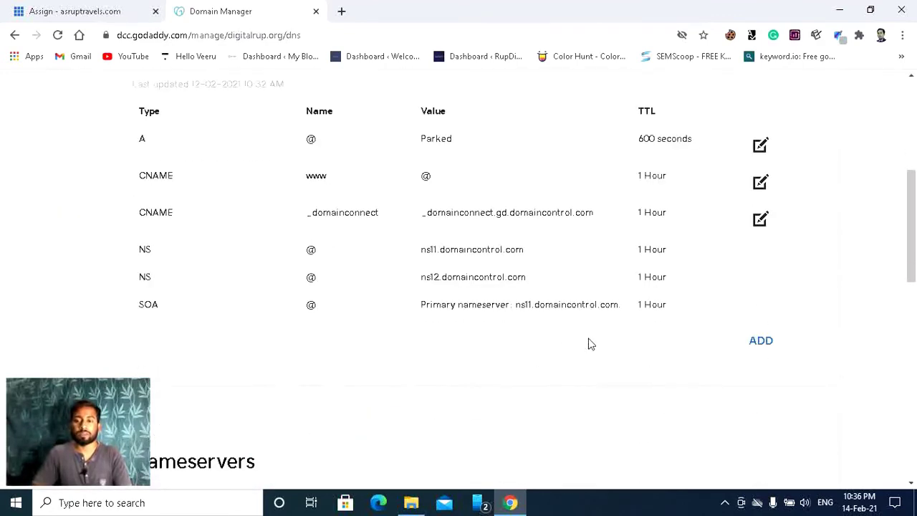
scroll(589, 344, down, 4)
scroll(589, 344, down, 5)
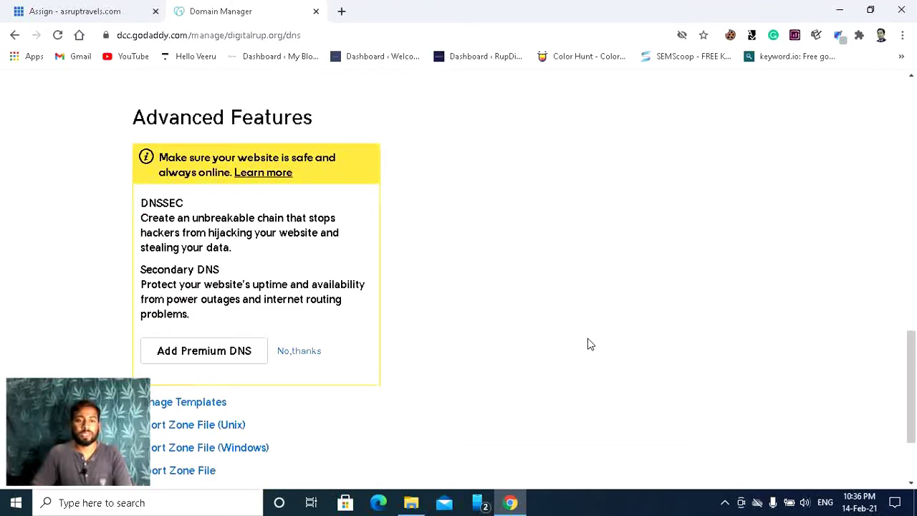
scroll(589, 344, down, 2)
scroll(589, 344, up, 2)
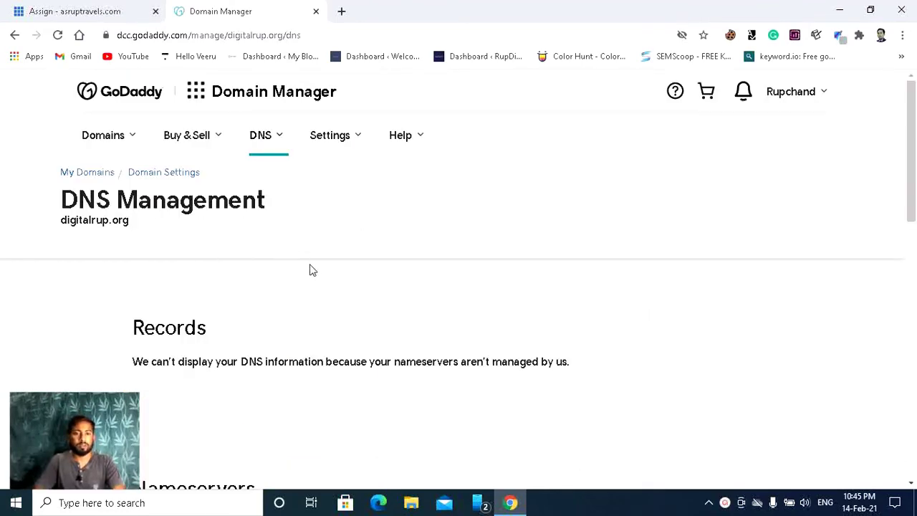
scroll(282, 262, down, 8)
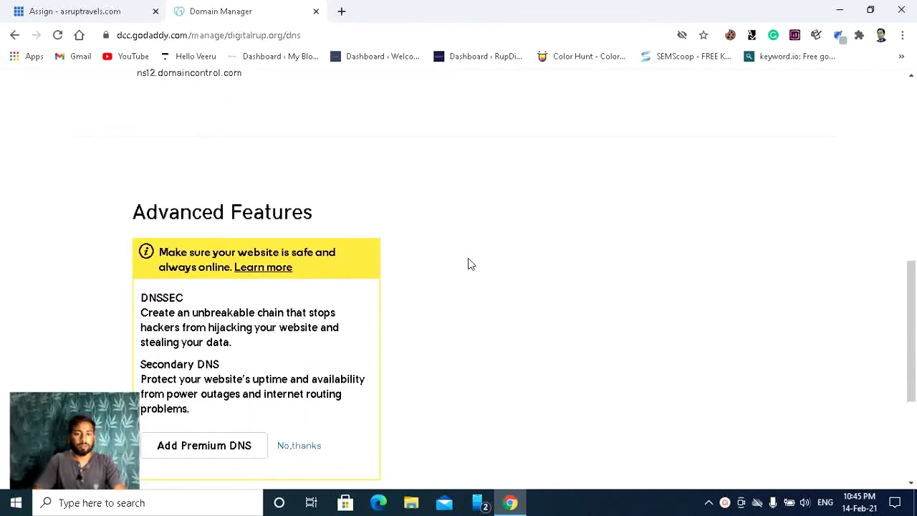
scroll(469, 264, down, 3)
scroll(514, 308, up, 10)
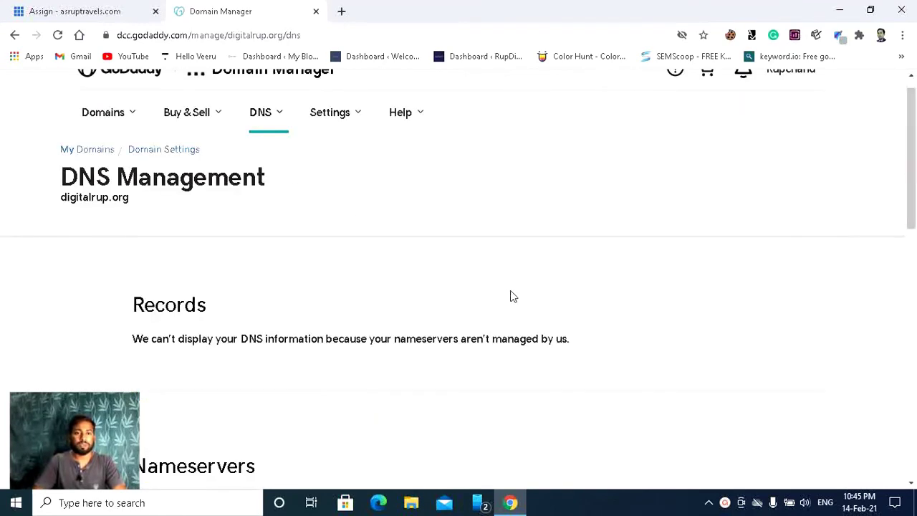
scroll(505, 296, up, 1)
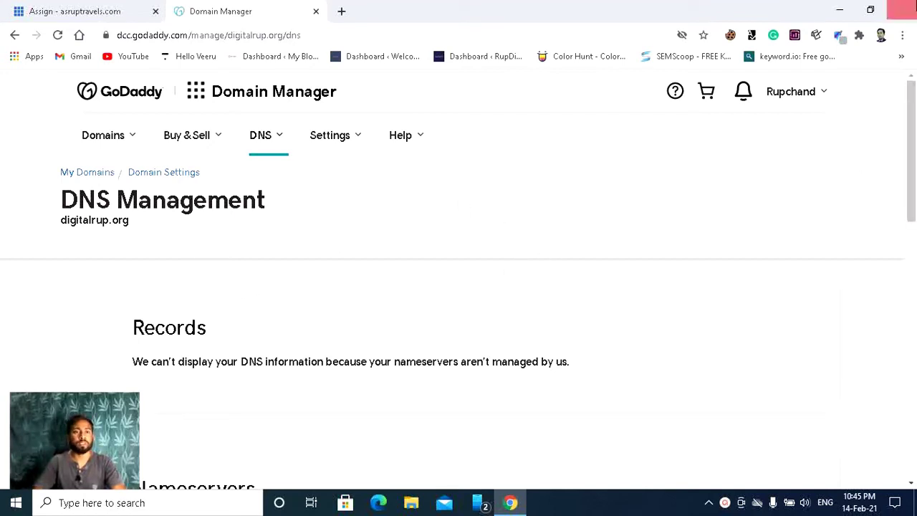
Step: On Bluehost's assign page, add digitalrup.org as an Addon Domain with directory digitalrup and sub-domain digitalrup-org
click(74, 10)
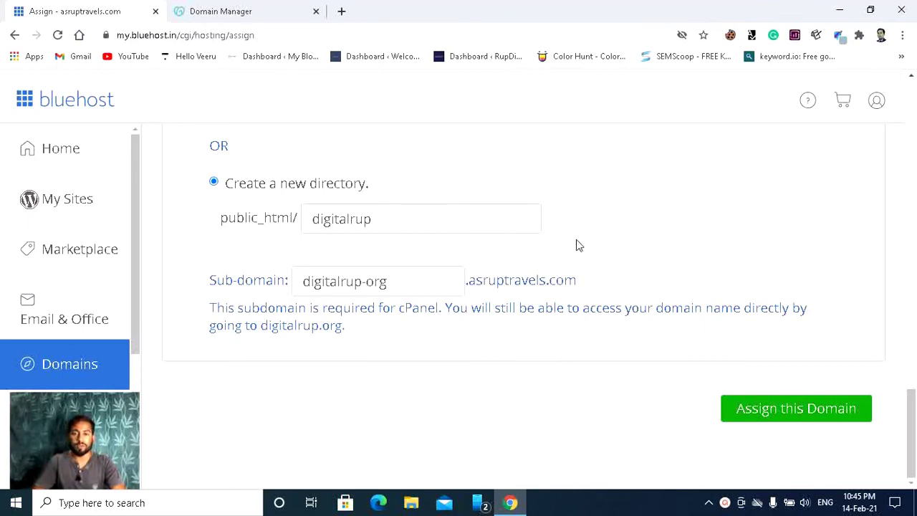
scroll(634, 241, up, 6)
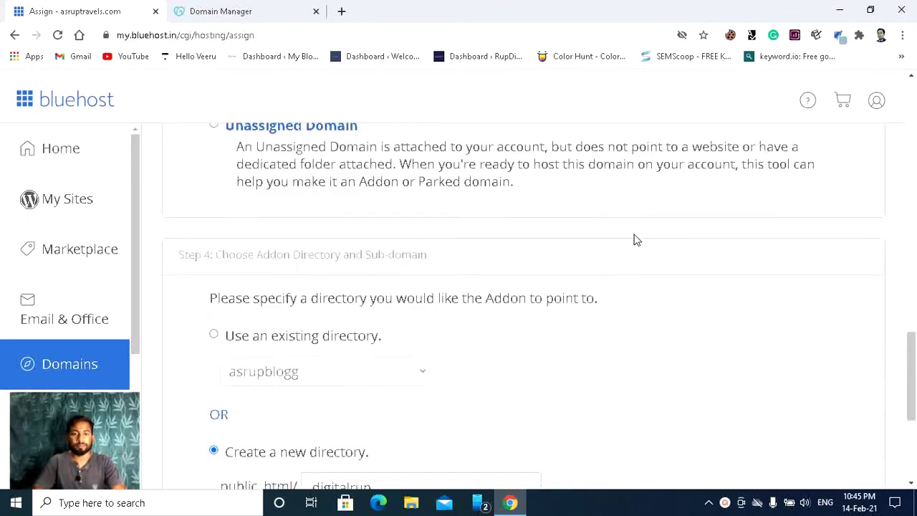
scroll(623, 242, down, 3)
scroll(621, 242, up, 1)
scroll(622, 242, down, 2)
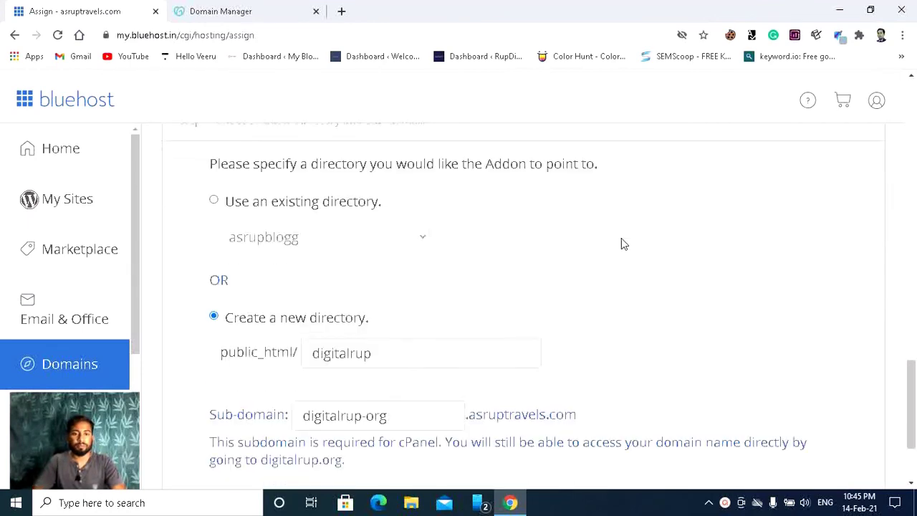
scroll(619, 242, down, 2)
scroll(617, 242, up, 9)
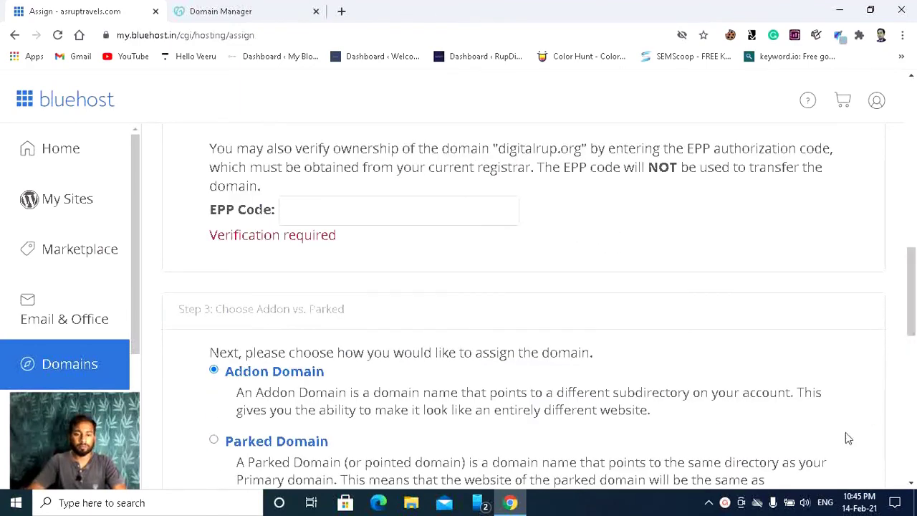
scroll(566, 315, down, 5)
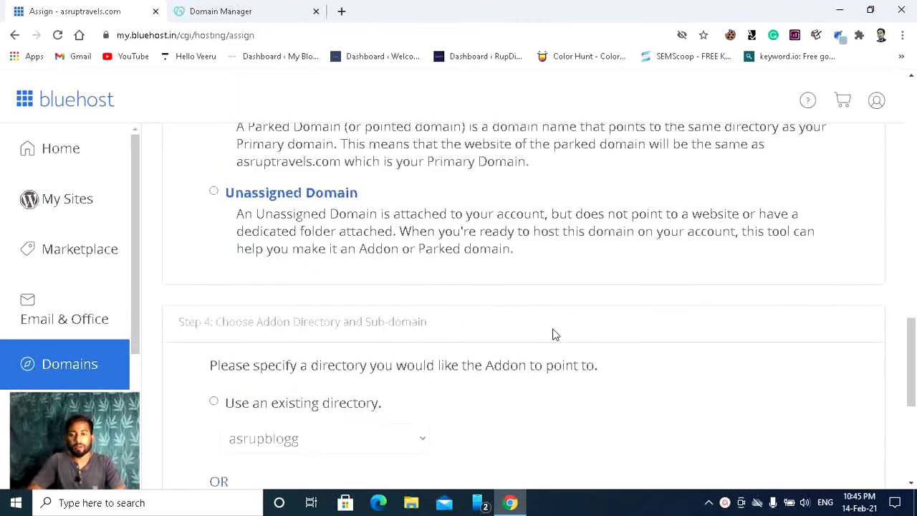
scroll(552, 334, up, 3)
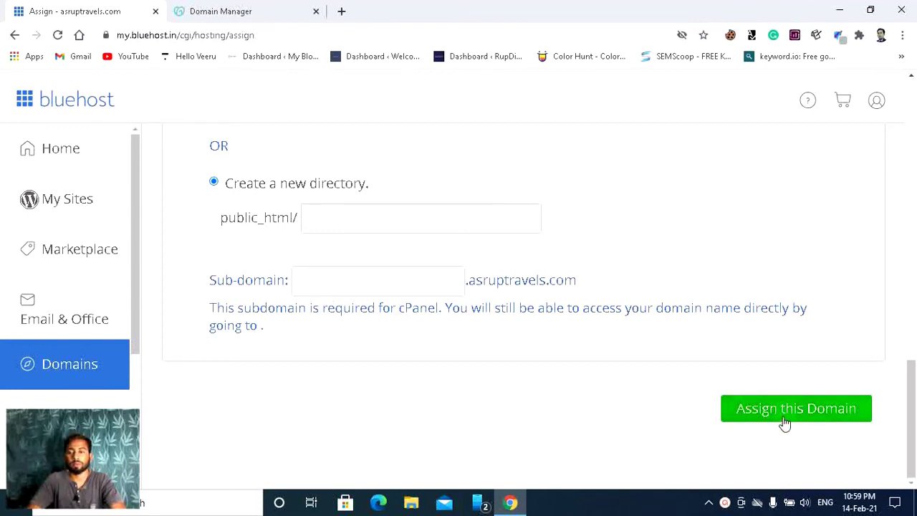
scroll(541, 297, up, 4)
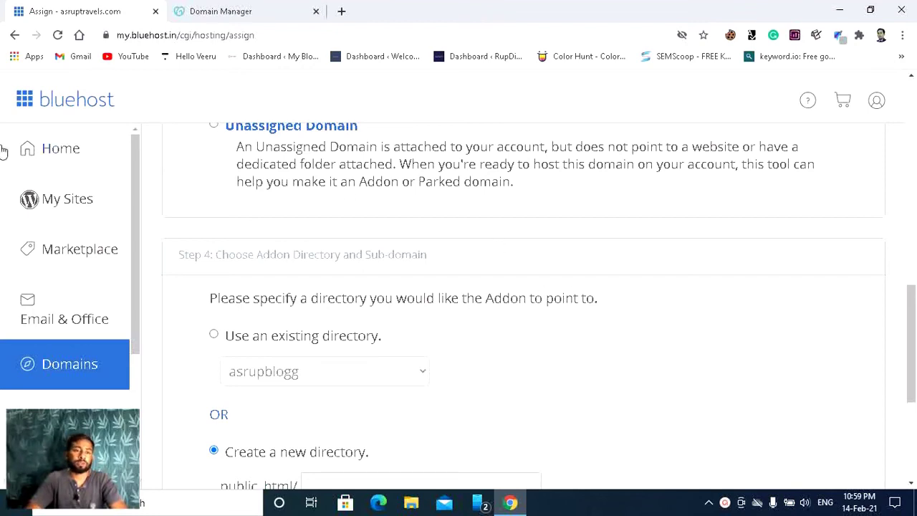
Step: Find digitalrup.org tagged Addon in My Domains, alongside asrupblogg.net and rupdigital.com
click(56, 156)
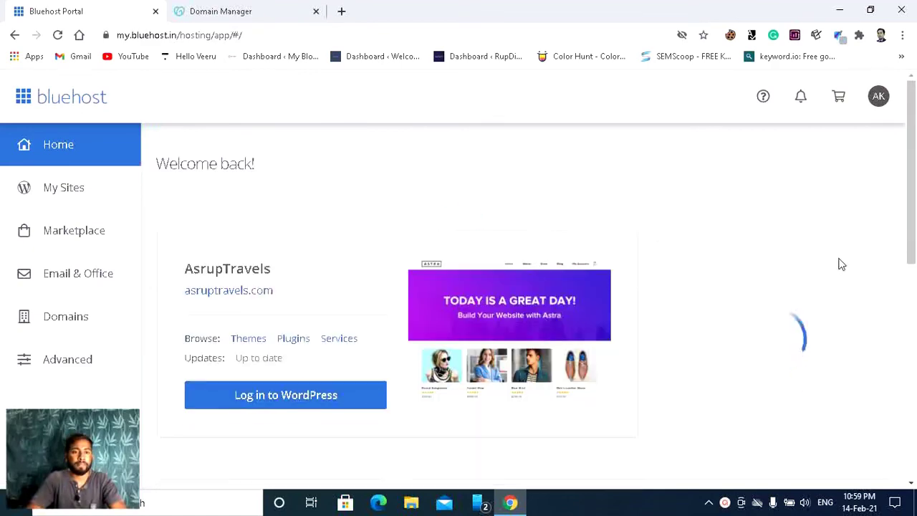
scroll(539, 245, down, 4)
scroll(539, 249, up, 3)
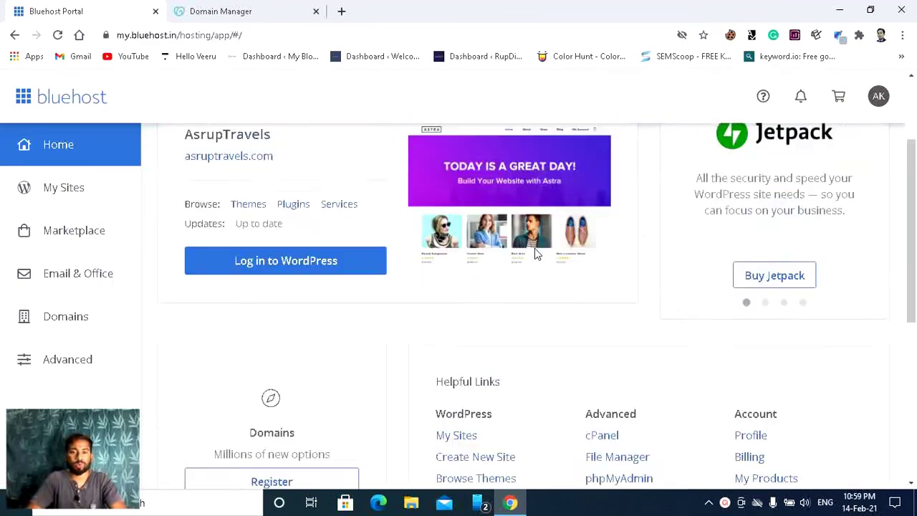
click(70, 320)
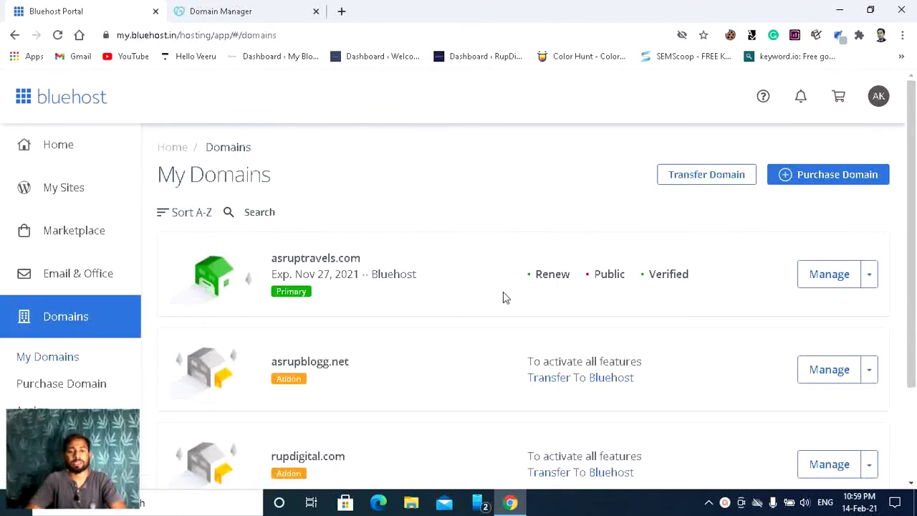
scroll(507, 294, down, 2)
scroll(509, 293, up, 2)
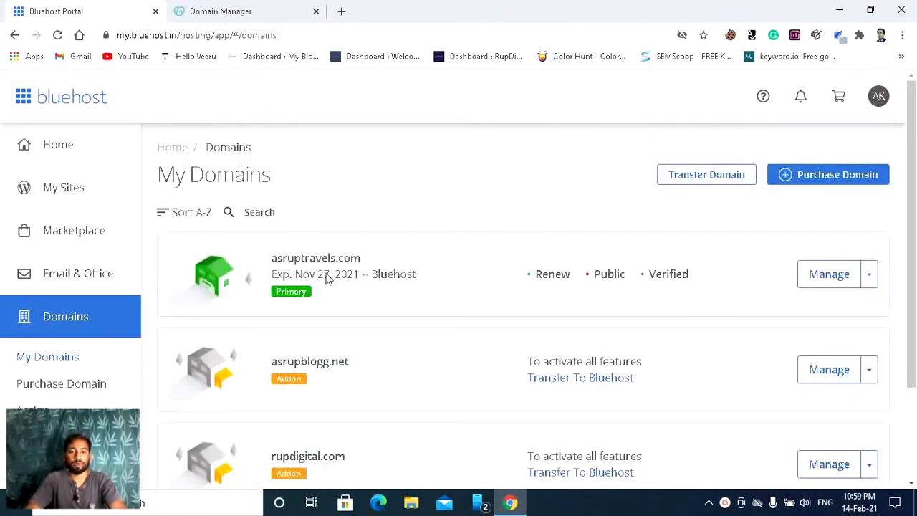
scroll(510, 296, down, 2)
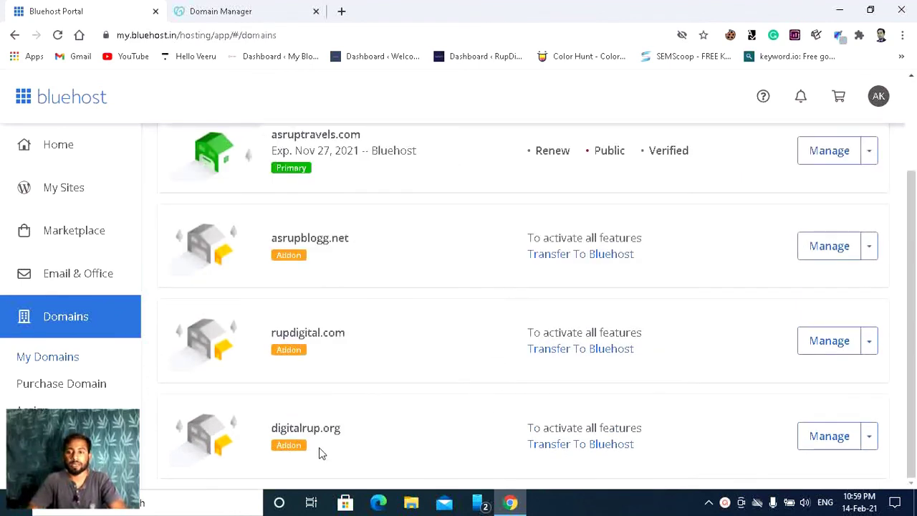